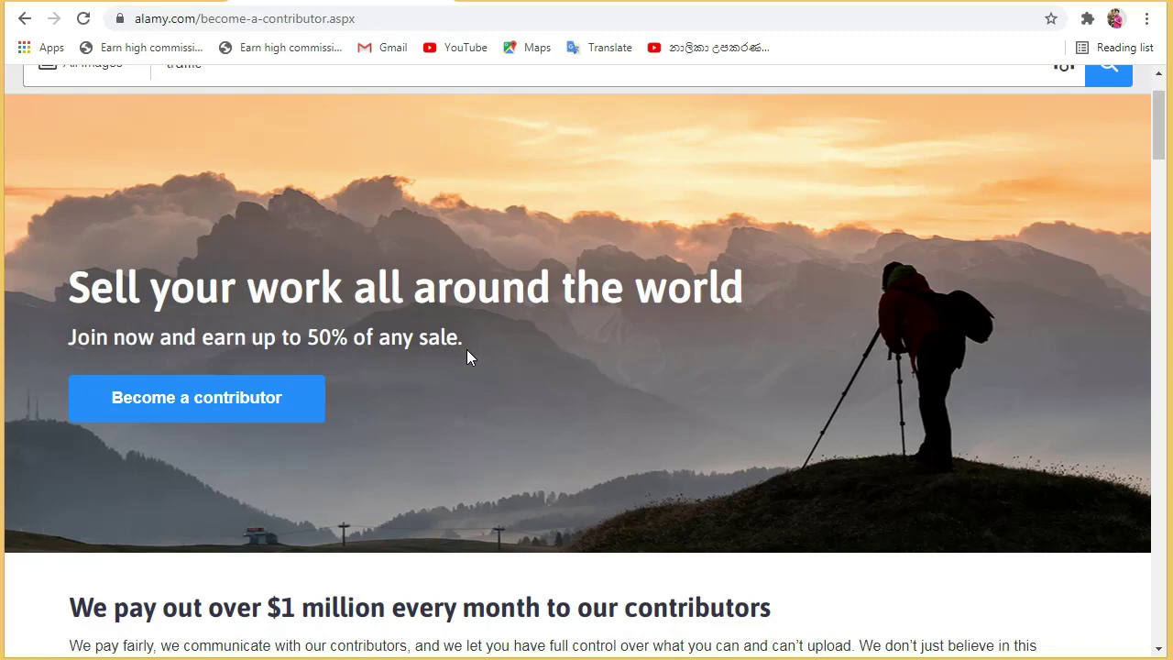
Open the contributor sign-up form and review its personal fields, email preferences, additional offers and contract agreement
left_click(98, 411)
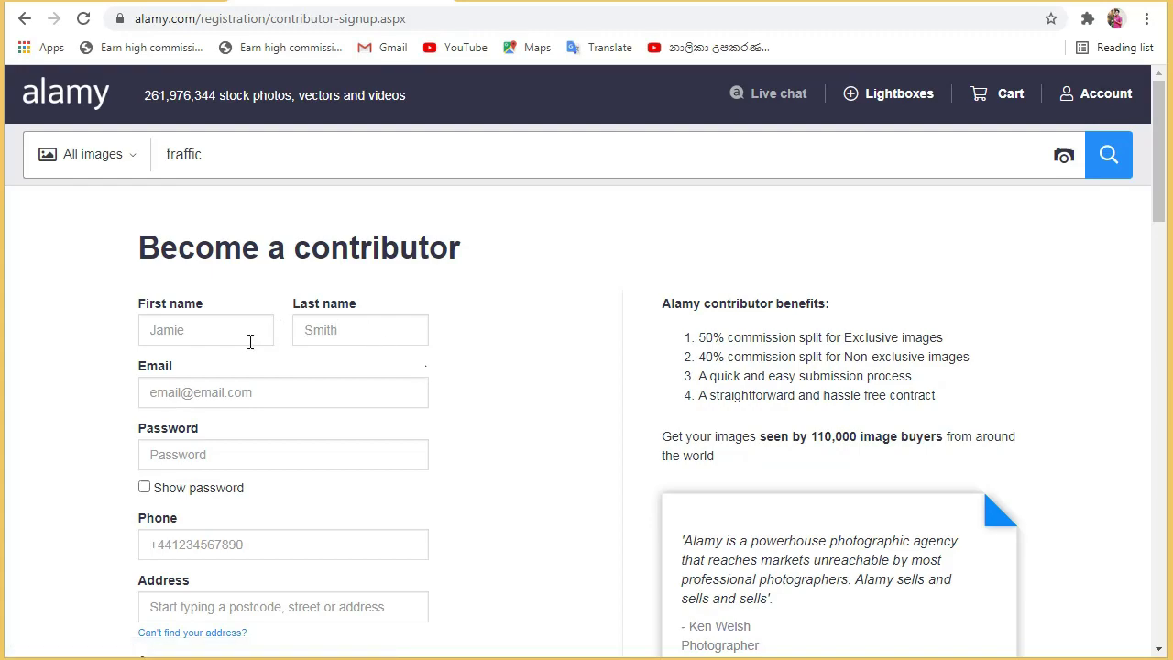
scroll(379, 335, "down", 2)
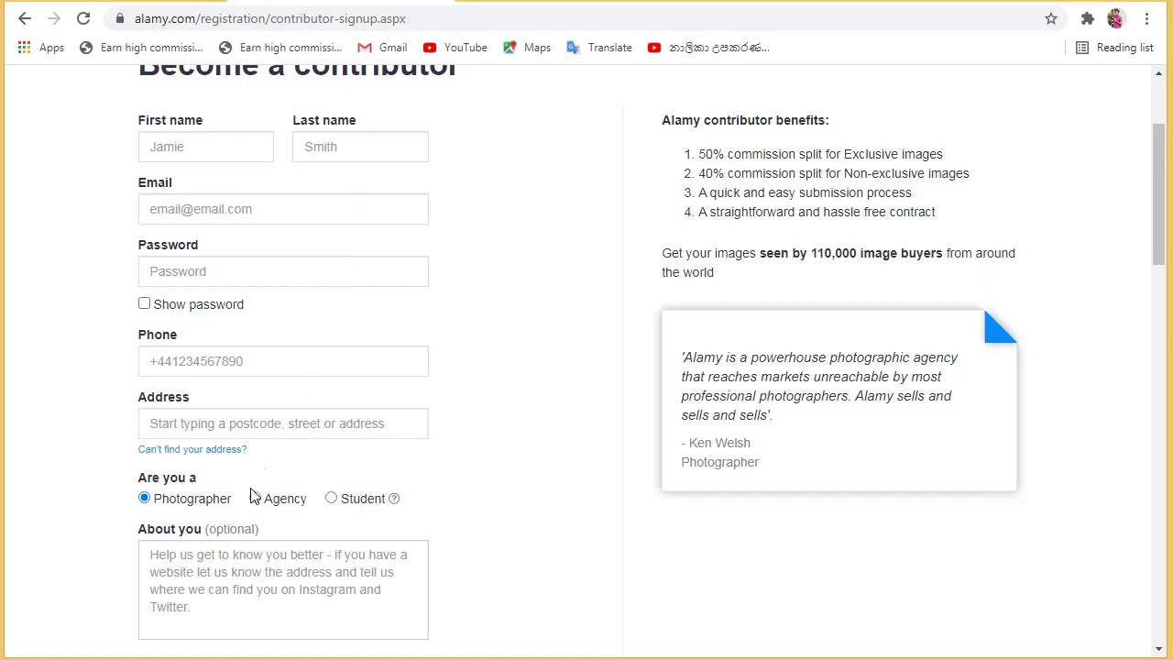
scroll(246, 518, "down", 1)
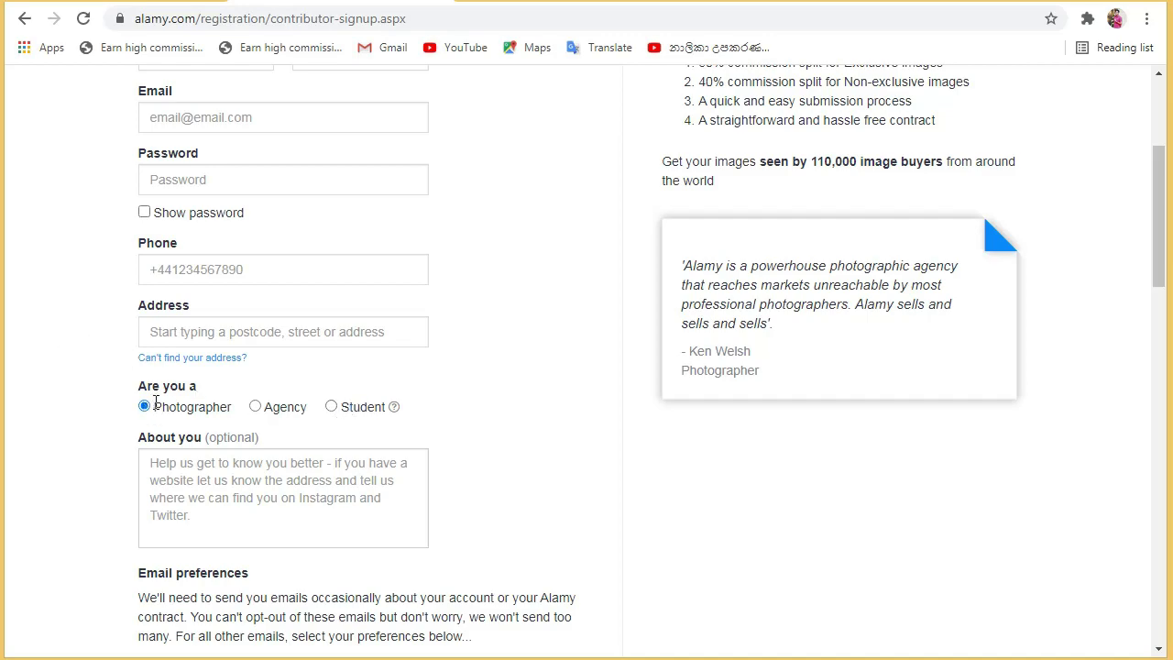
scroll(183, 459, "down", 1)
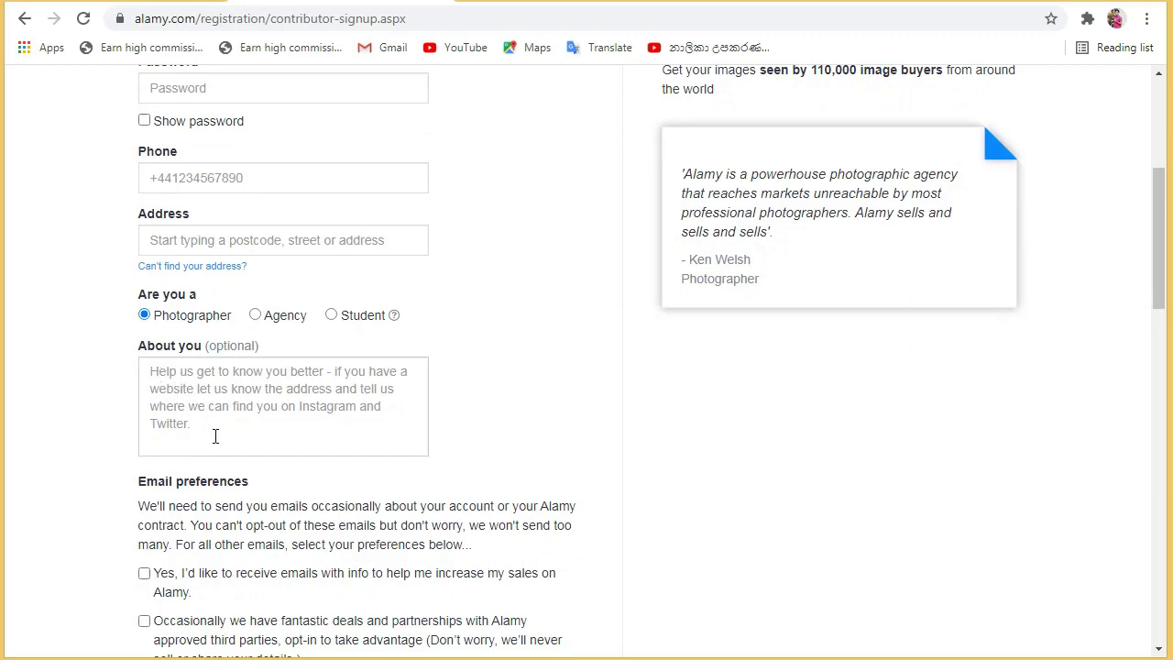
scroll(215, 436, "down", 1)
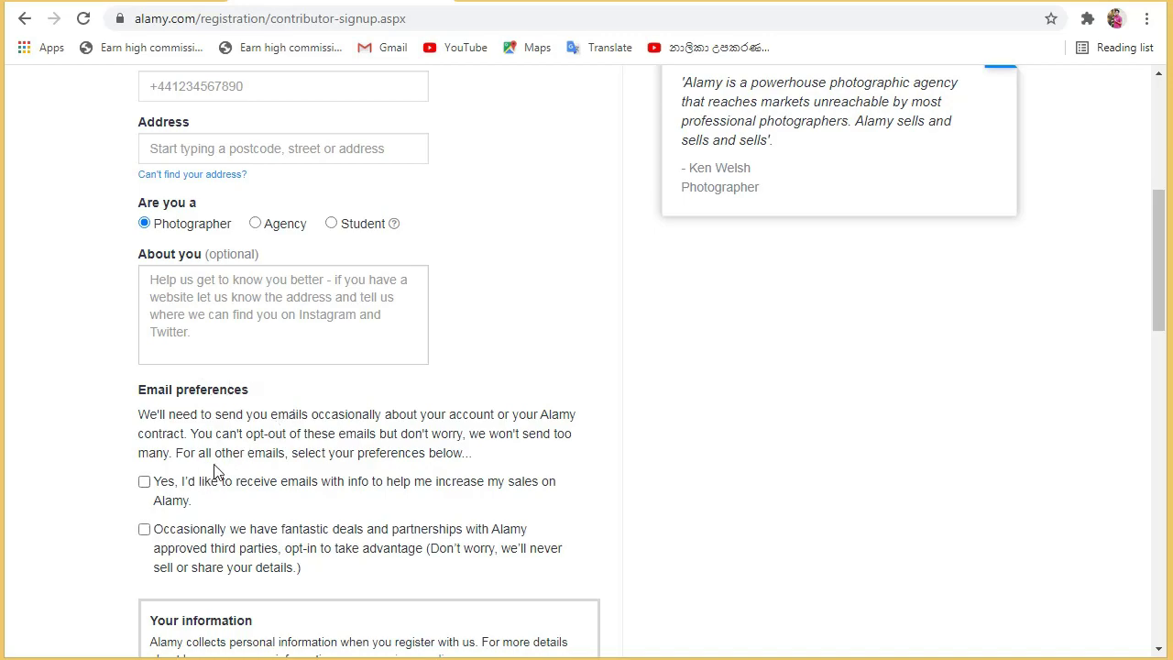
scroll(217, 471, "down", 2)
scroll(180, 463, "down", 2)
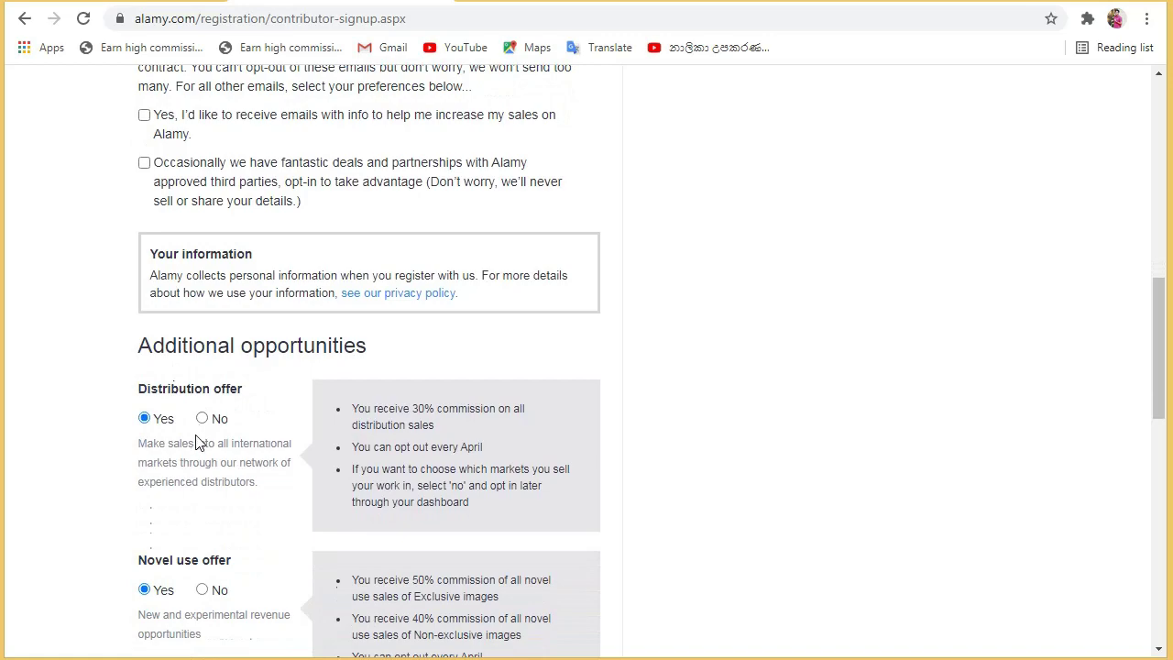
scroll(156, 429, "down", 2)
scroll(156, 429, "down", 2)
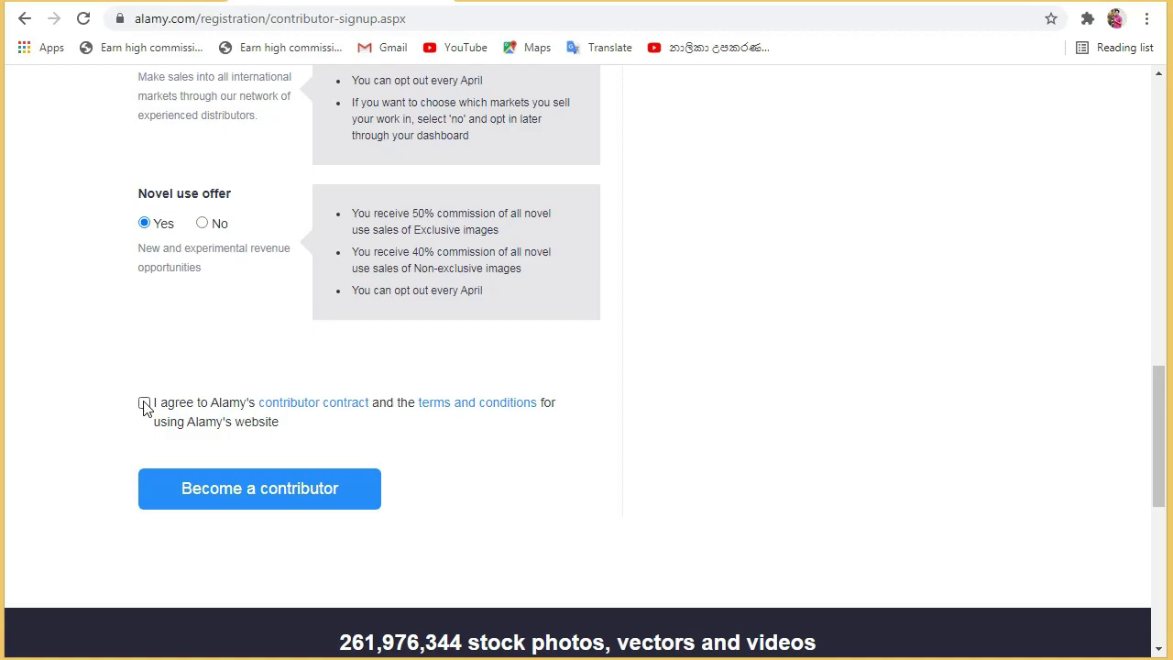
scroll(281, 372, "up", 10)
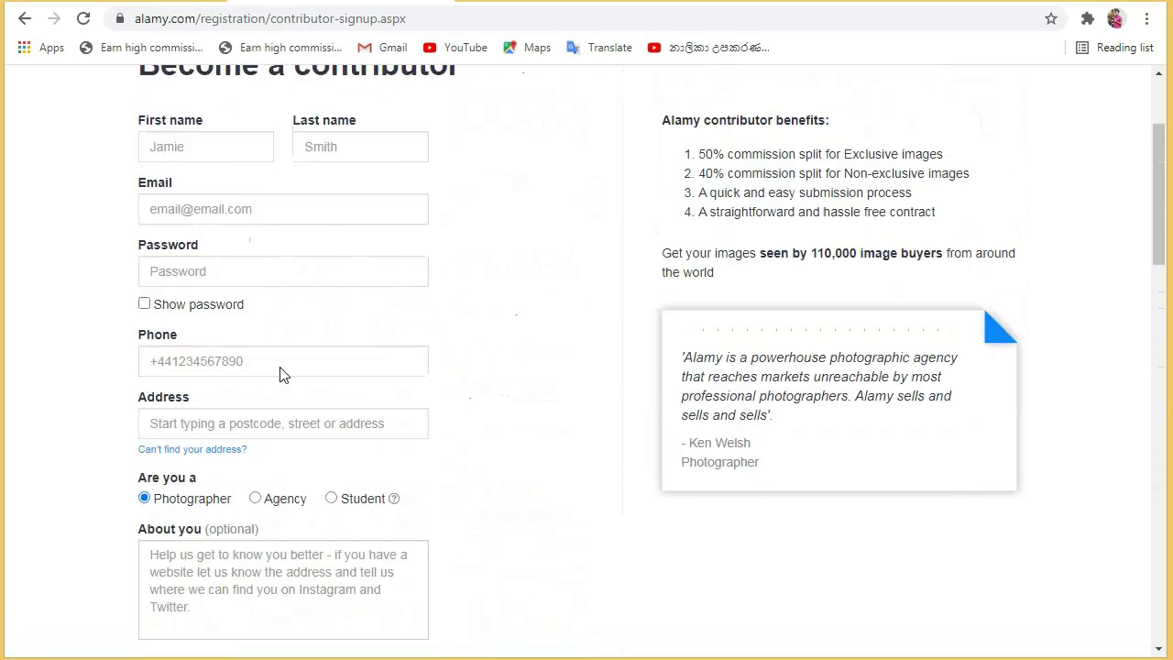
scroll(281, 371, "up", 2)
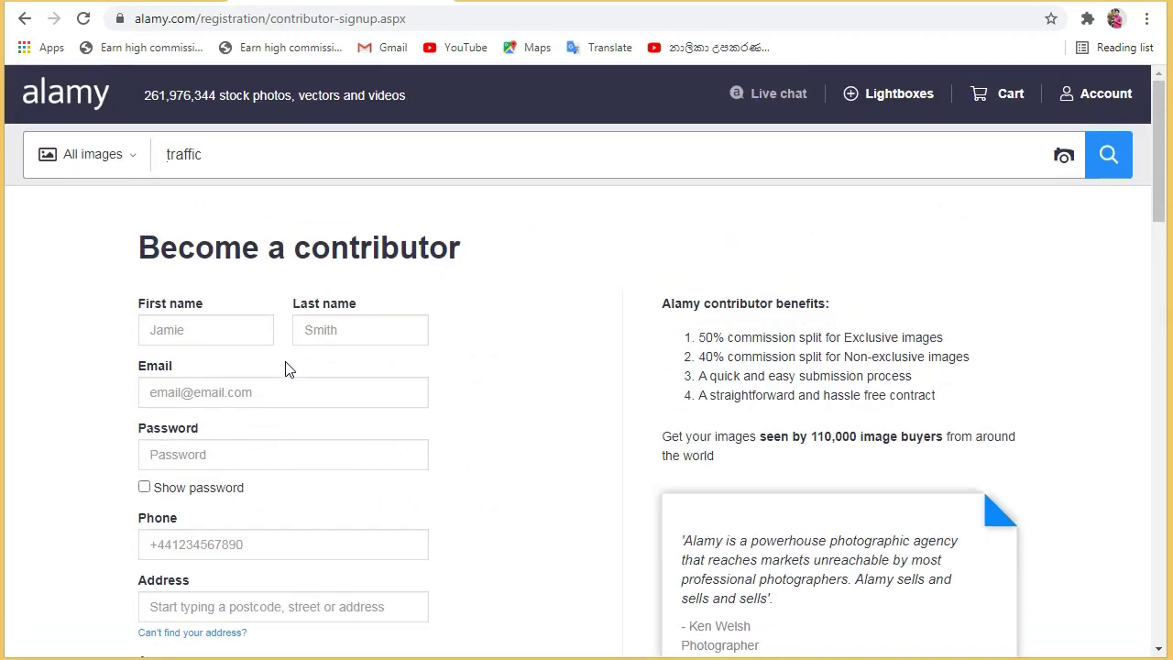
Agree to the contributor contract and terms, and submit the registration without saving the password in the browser
scroll(367, 367, "down", 12)
left_click(461, 389)
scroll(459, 392, "down", 2)
scroll(468, 404, "up", 2)
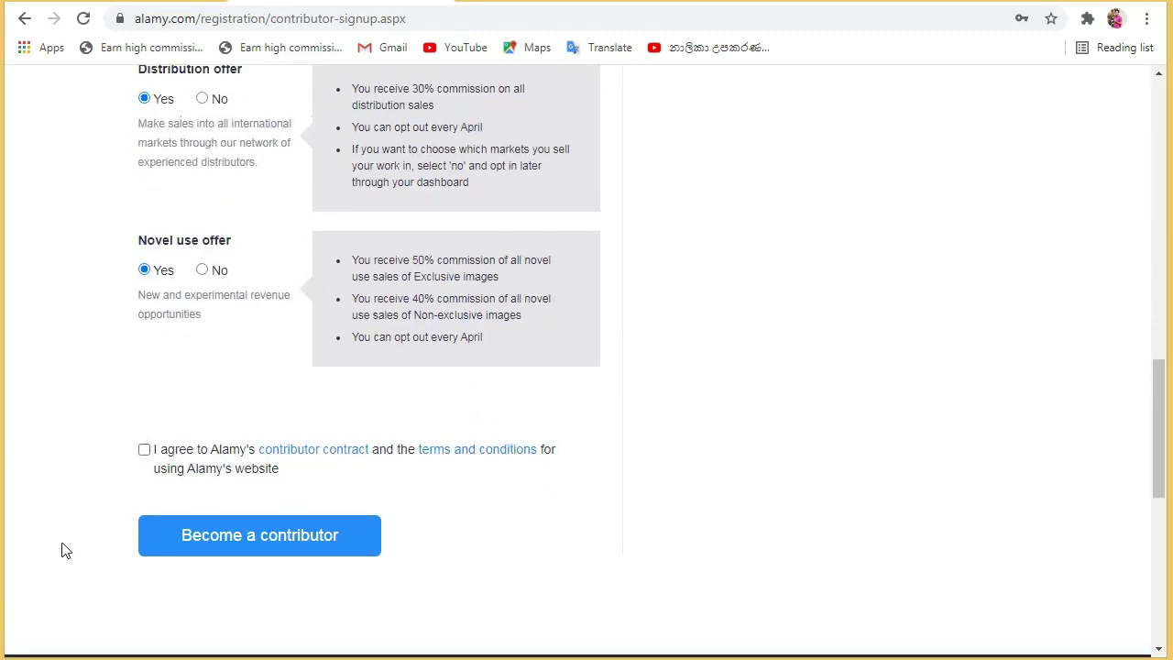
left_click(146, 450)
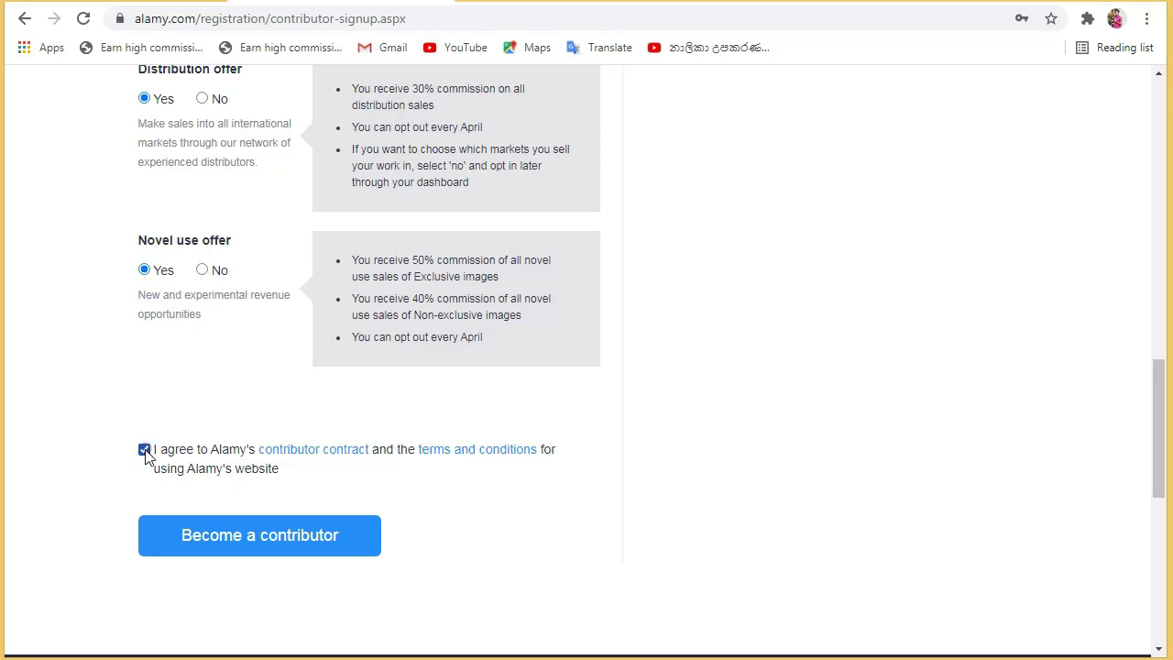
left_click(192, 530)
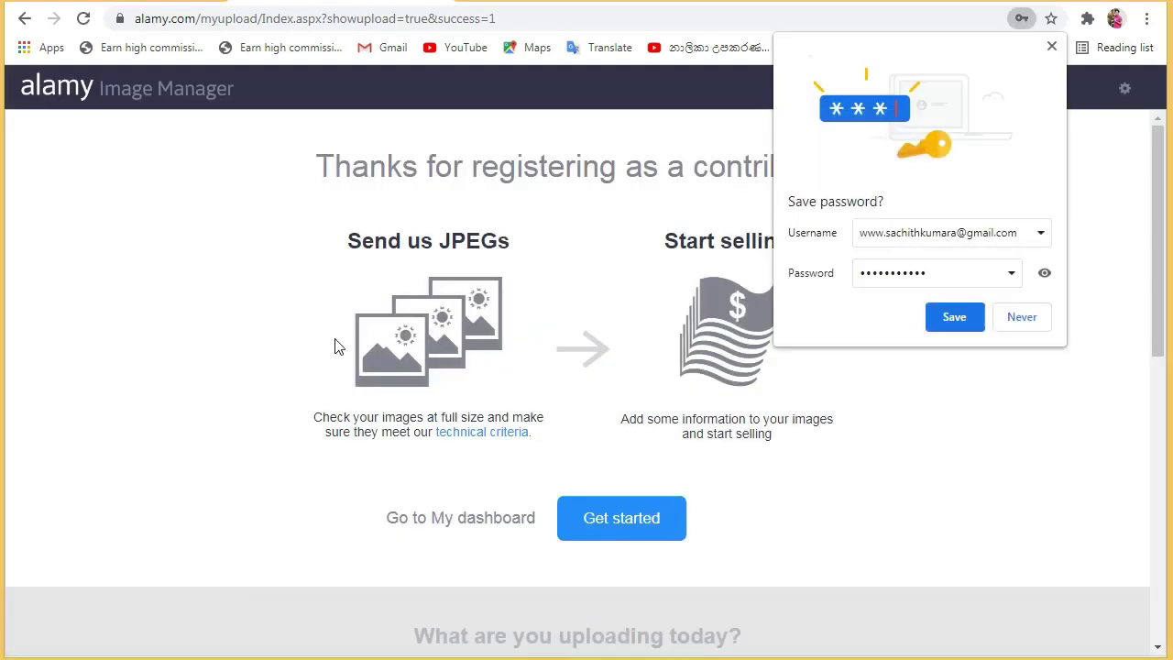
left_click(1016, 320)
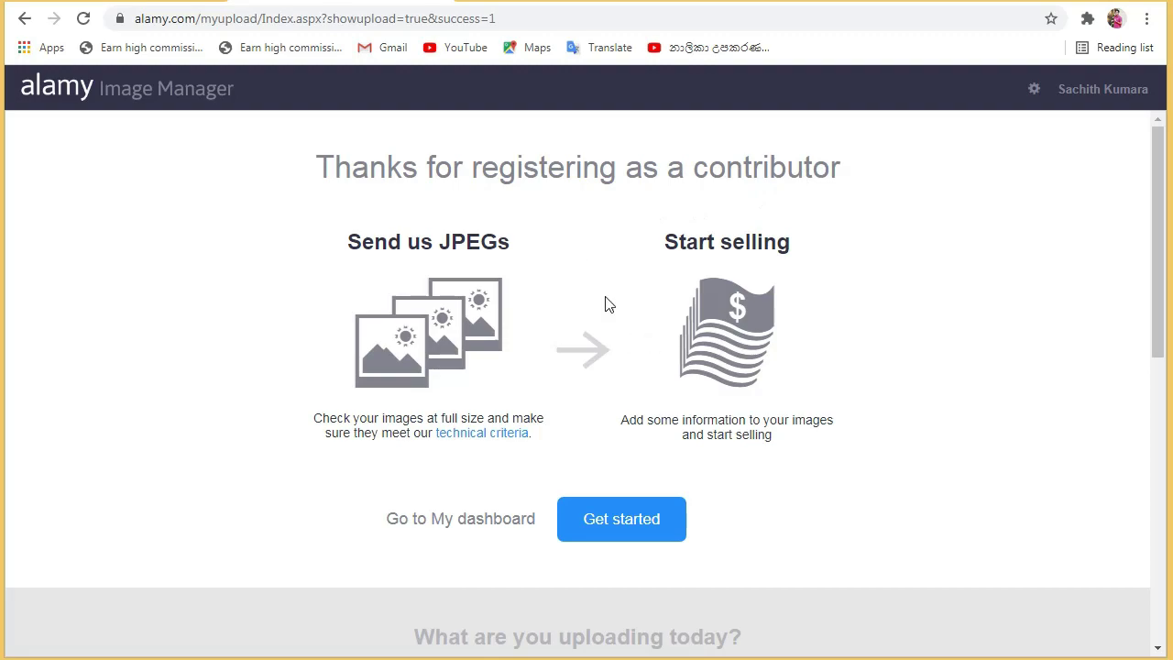
Get started with uploading and choose Photograph under Stock as the upload route
left_click(621, 536)
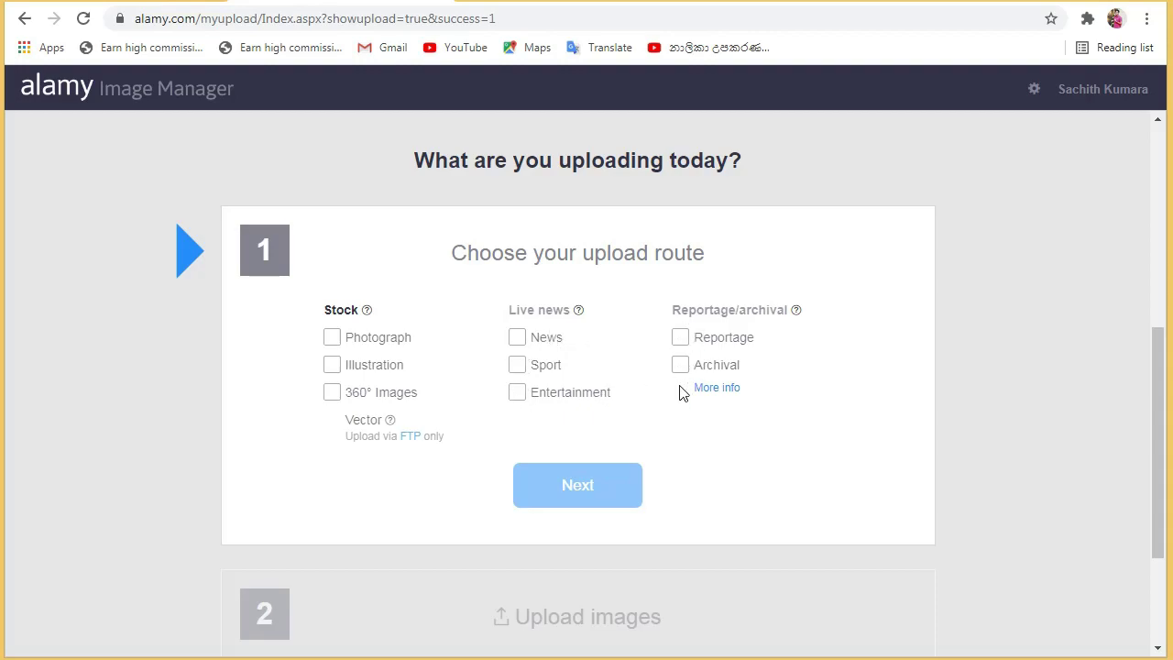
left_click(331, 341)
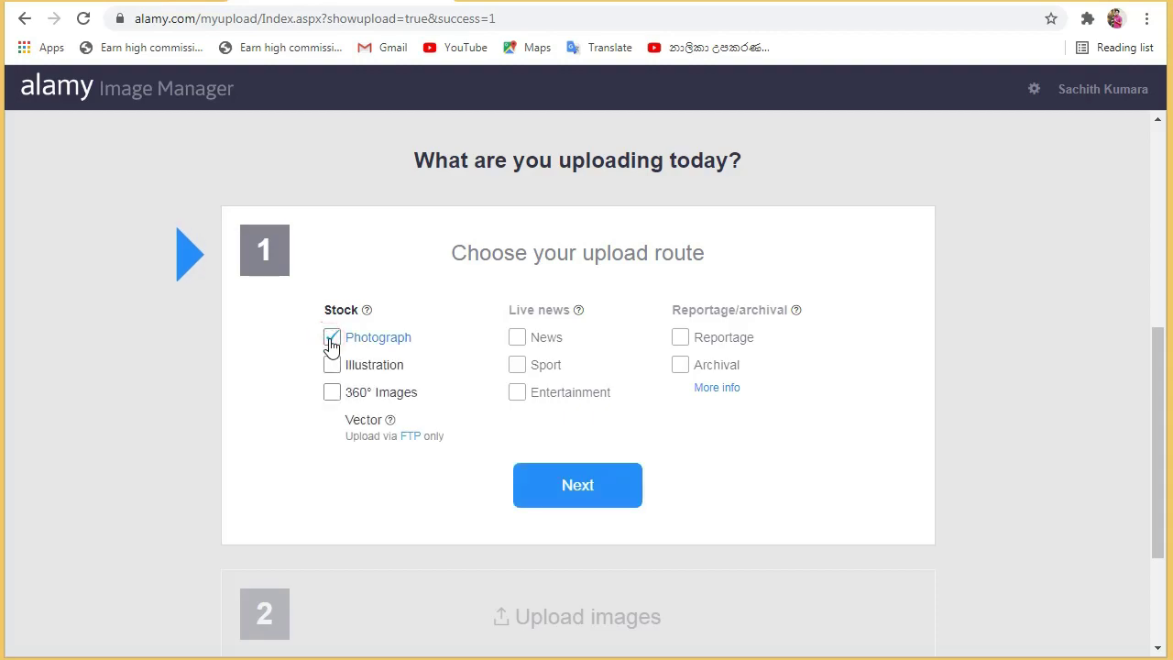
left_click(550, 507)
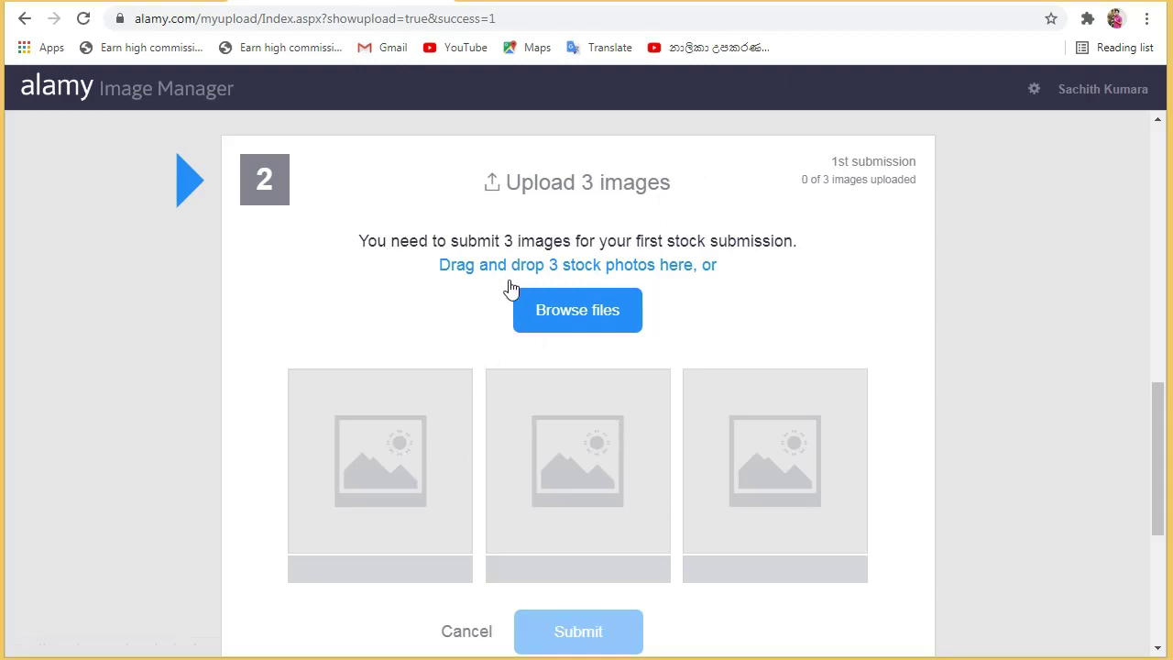
Upload IMG_20200927_080640_541, IMG_20201010_132821_084 and IMG_20201024_110111_815 from the Debut folder in Pictures
left_click(553, 316)
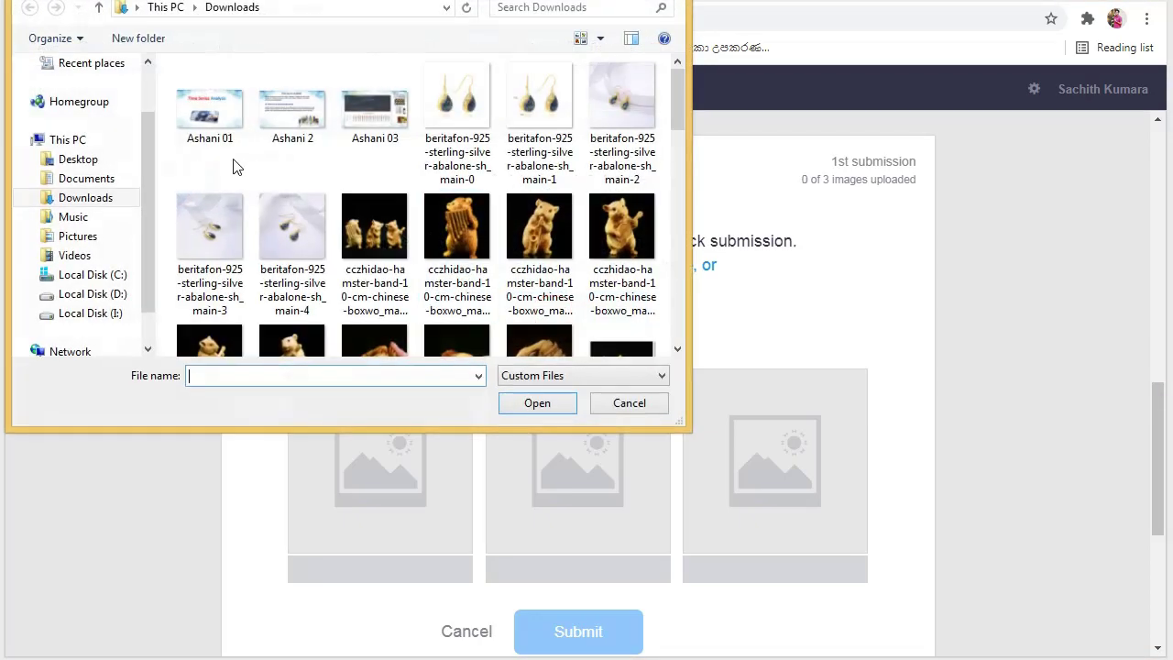
left_click(81, 236)
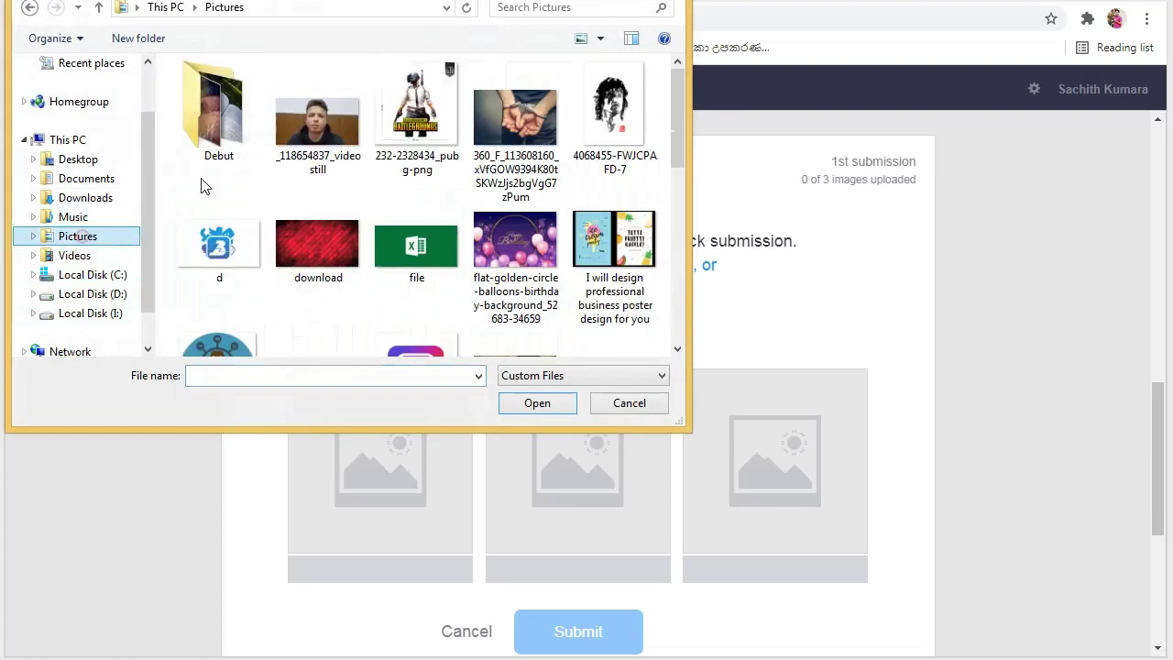
double_click(266, 99)
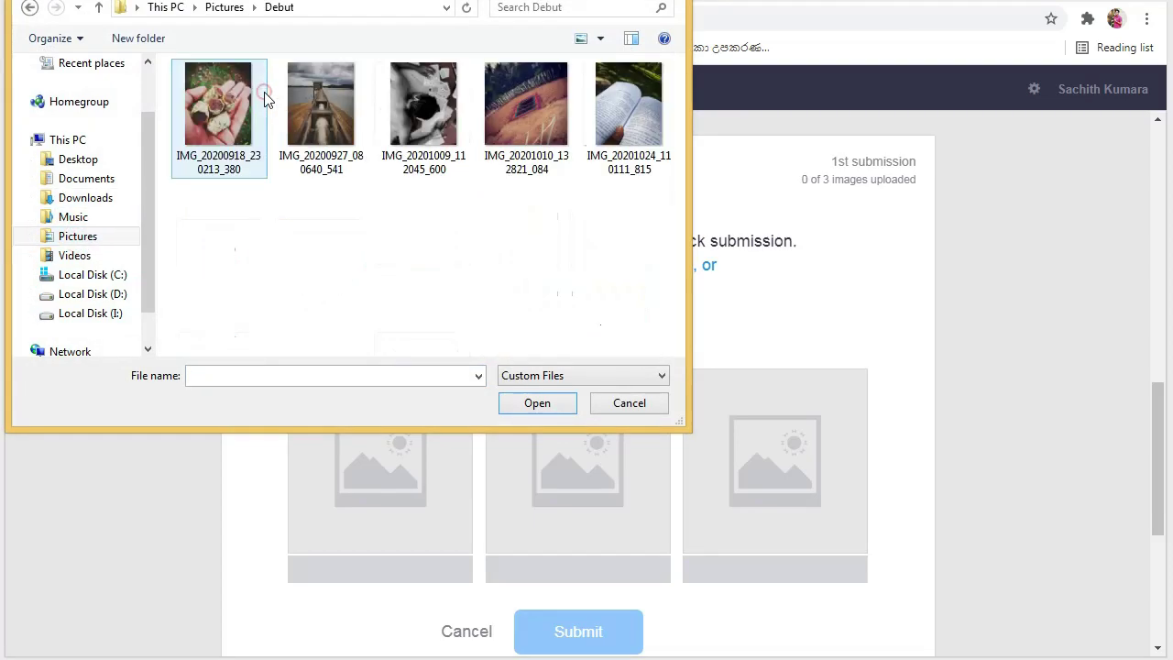
left_click(264, 142)
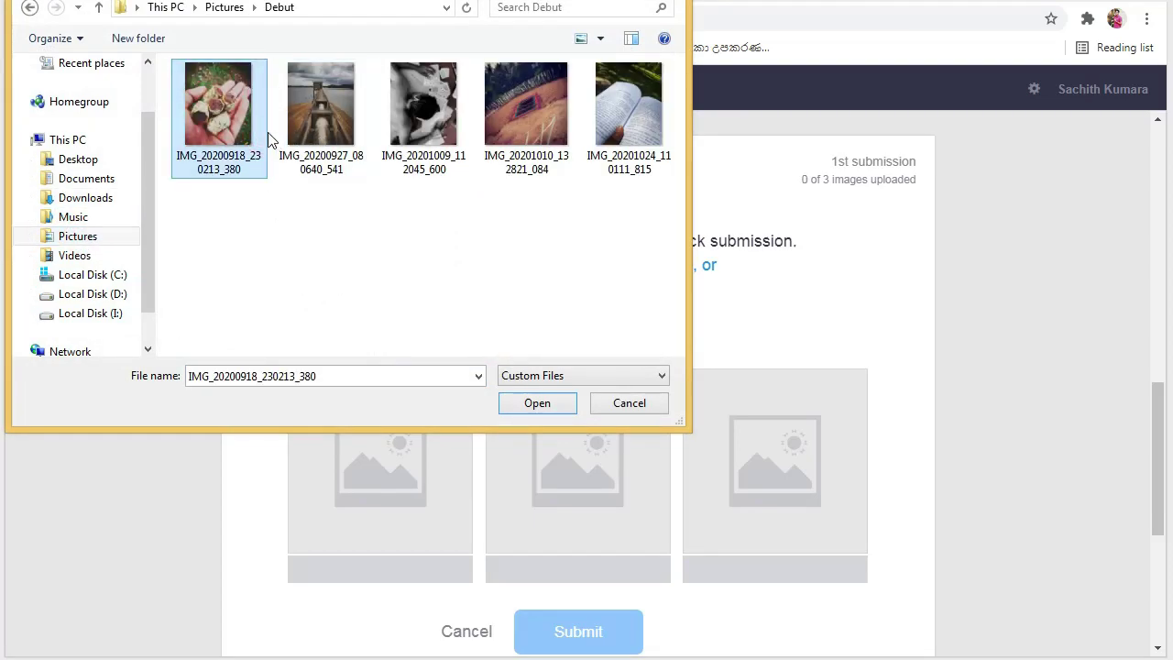
left_click(335, 129, "ctrl")
left_click(534, 125)
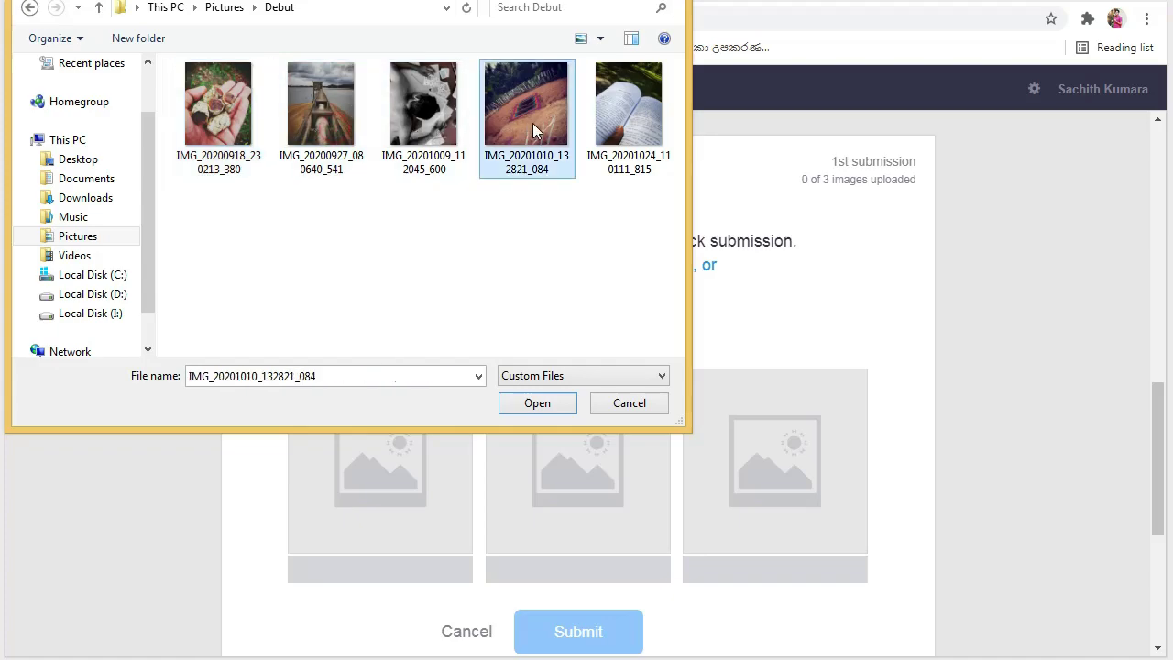
left_click(598, 142, "ctrl")
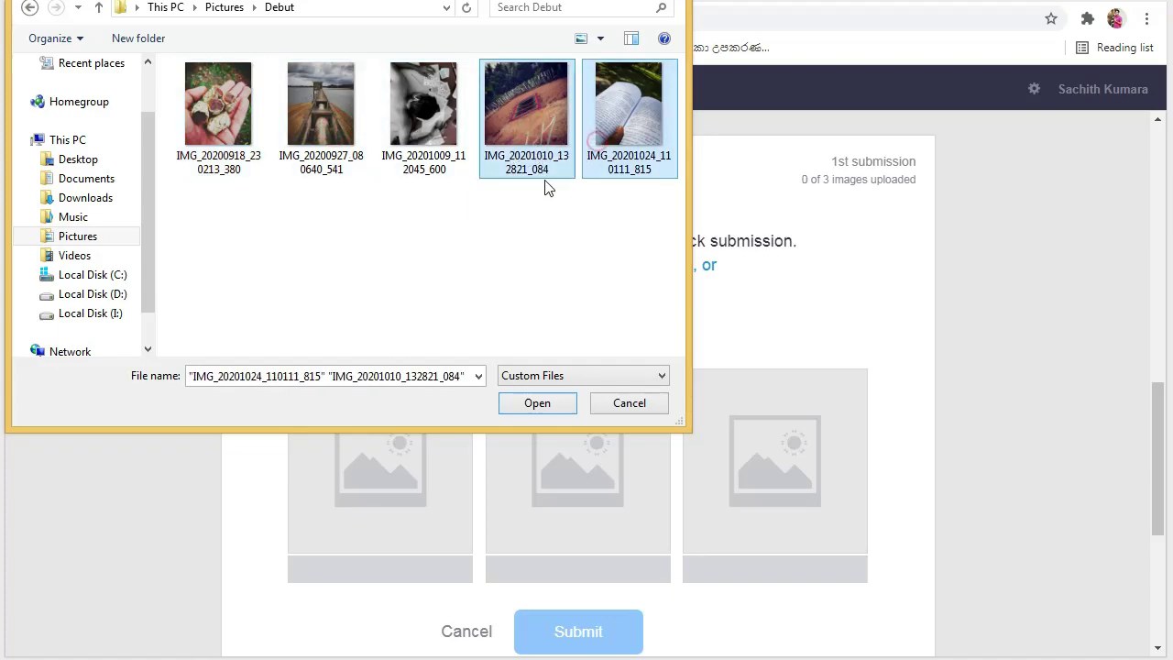
left_click(337, 135, "ctrl")
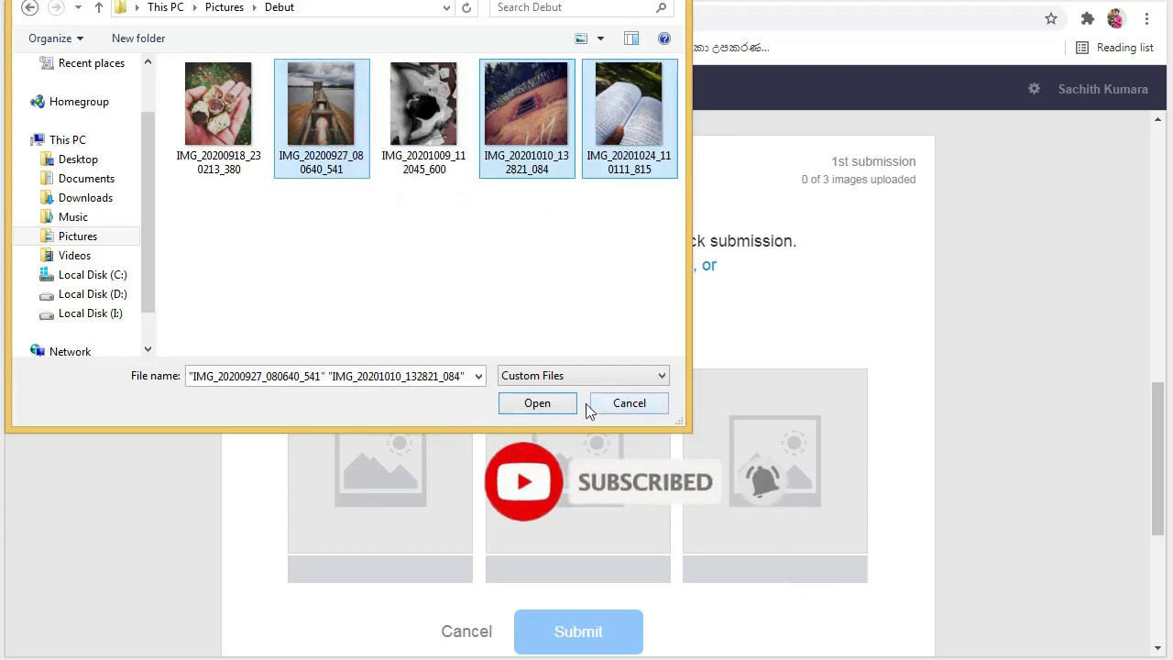
left_click(549, 409)
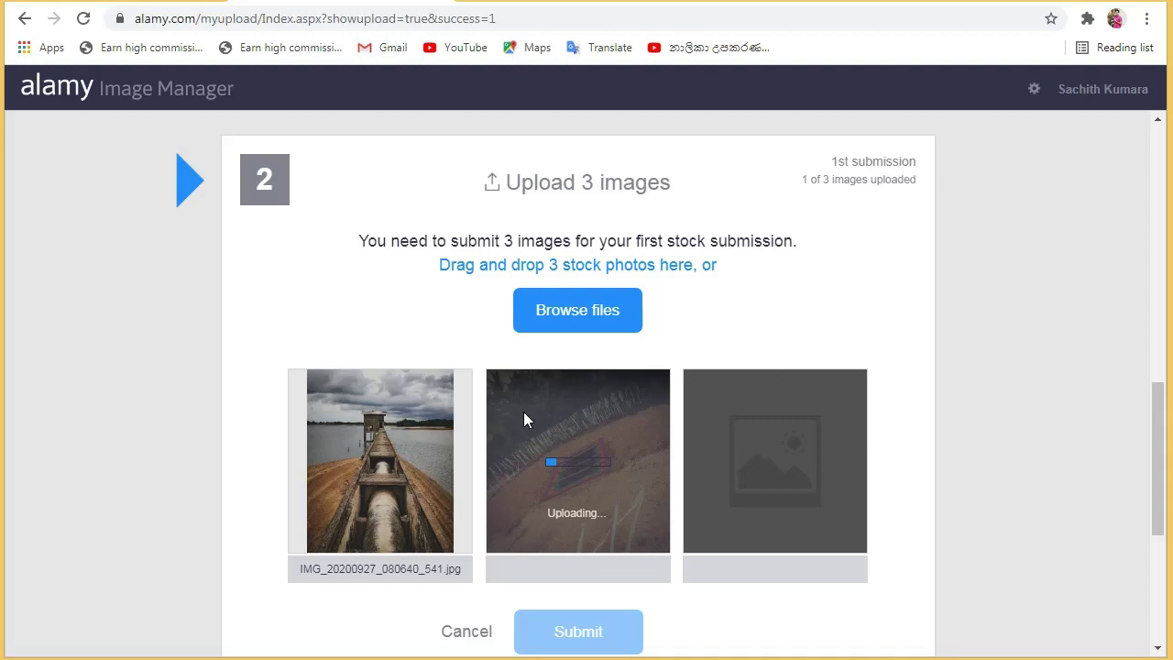
mouse_move(452, 417)
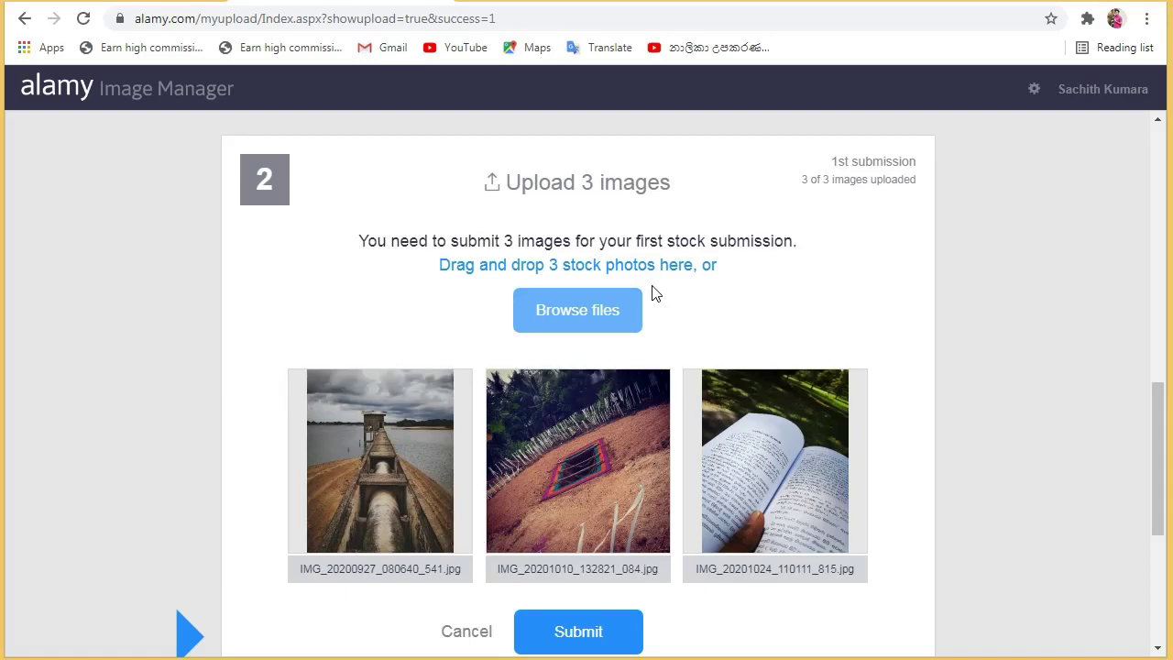
Submit the three uploaded photos for quality control and highlight the stated waiting time
scroll(733, 440, "down", 1)
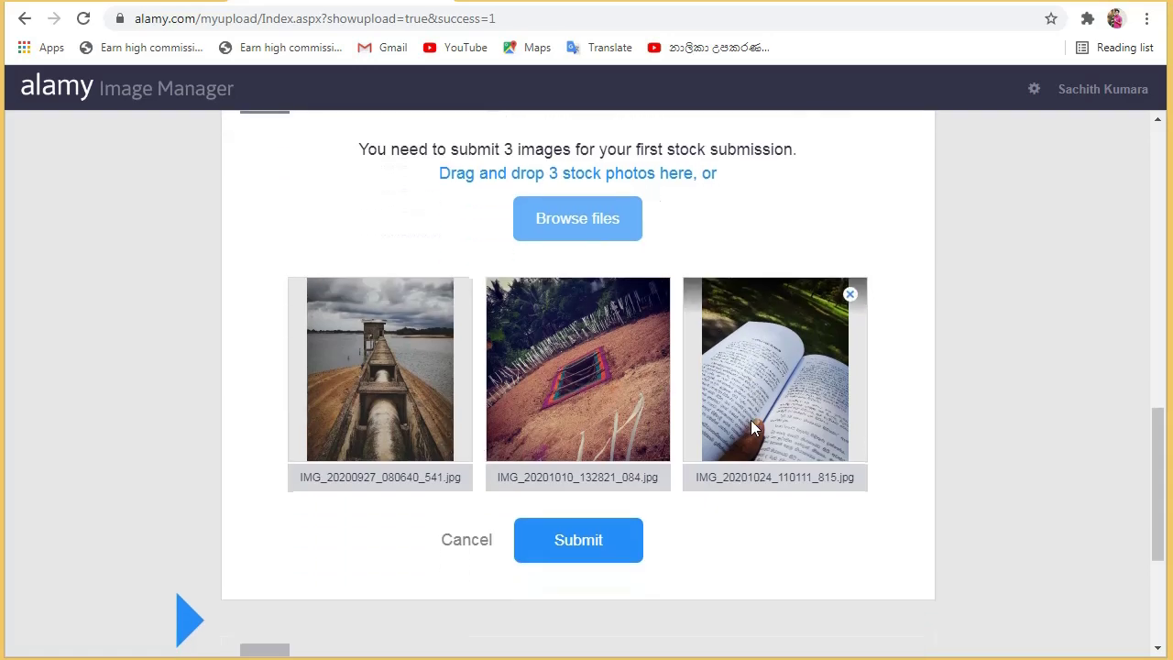
left_click(615, 550)
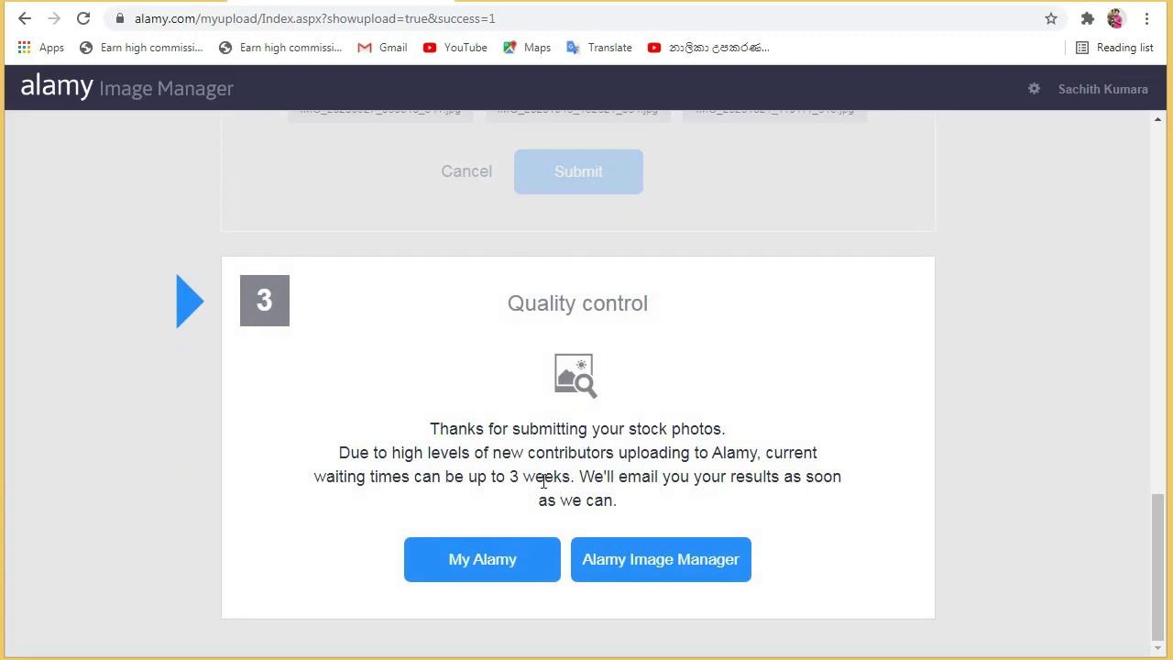
left_click_drag(511, 481, 573, 478)
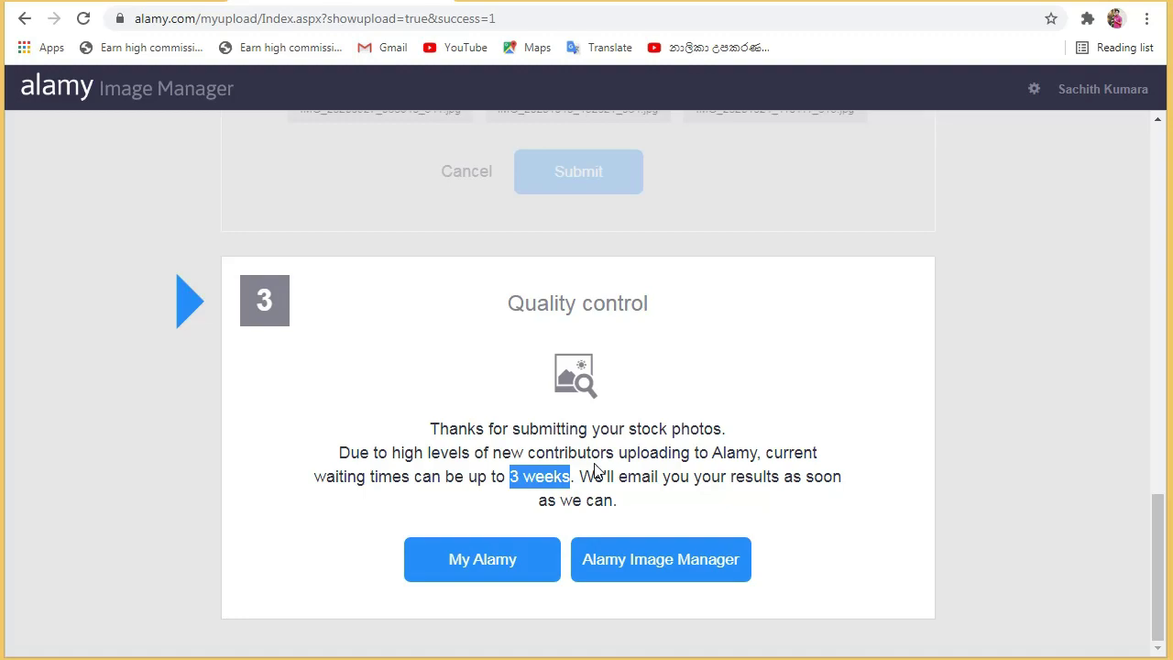
Open the My Alamy dashboard and go through its introductory tour to the end
left_click(520, 552)
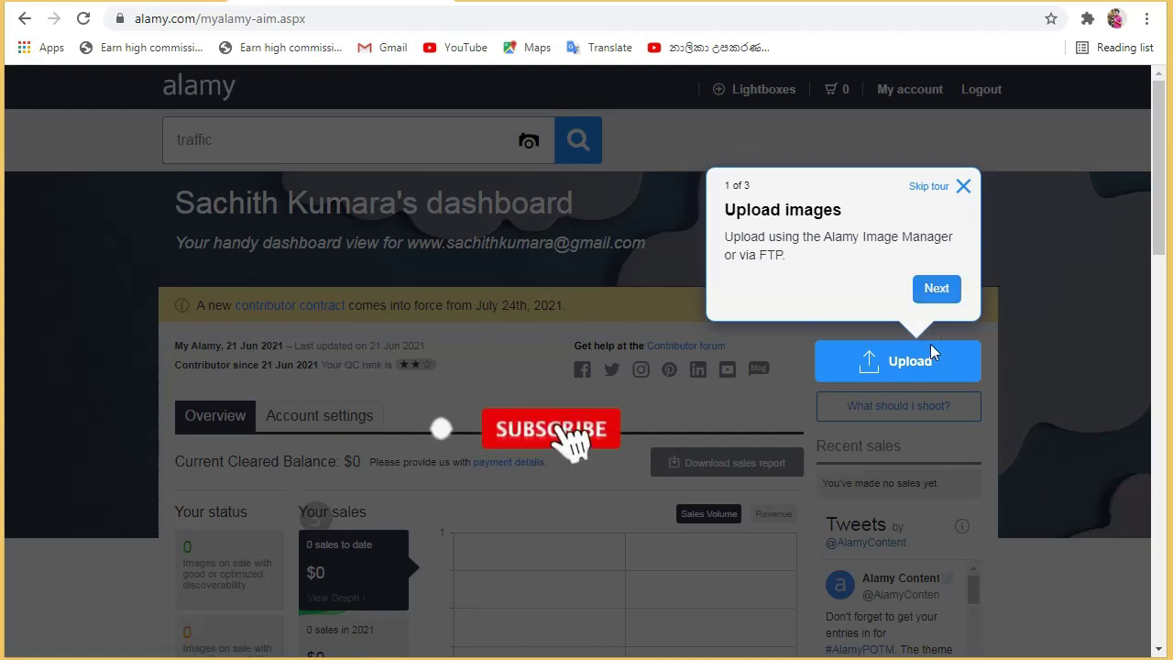
left_click(944, 289)
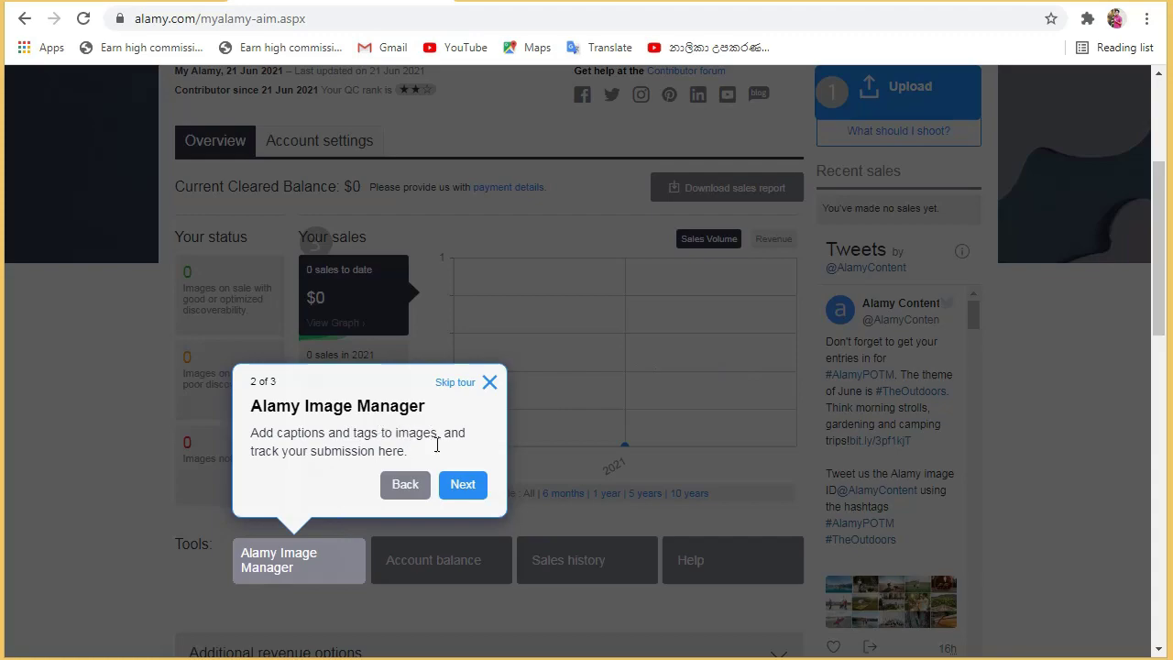
left_click(461, 488)
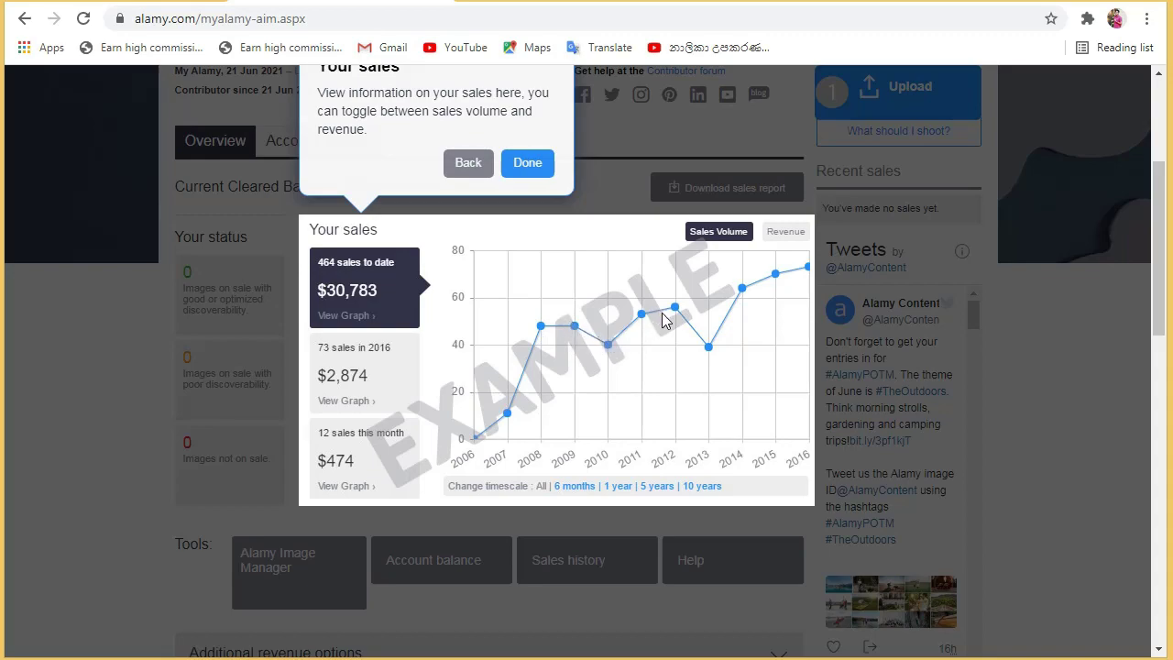
left_click(524, 164)
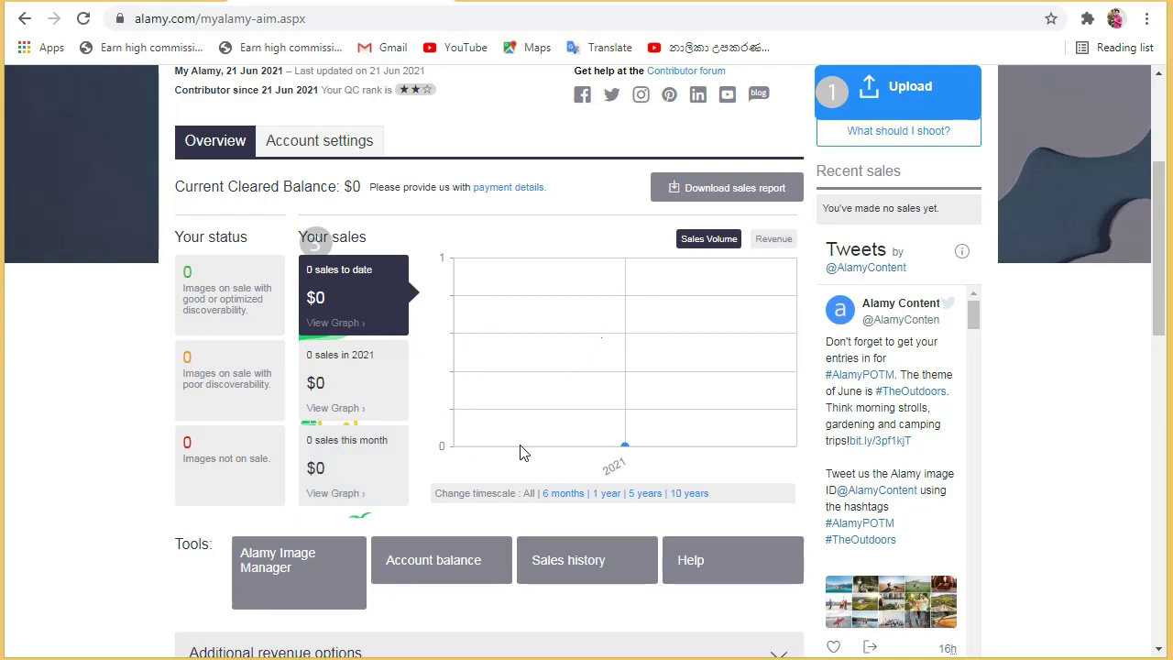
Look over the dashboard overview and expand the Additional revenue options section
scroll(523, 450, "up", 2)
scroll(523, 452, "down", 1)
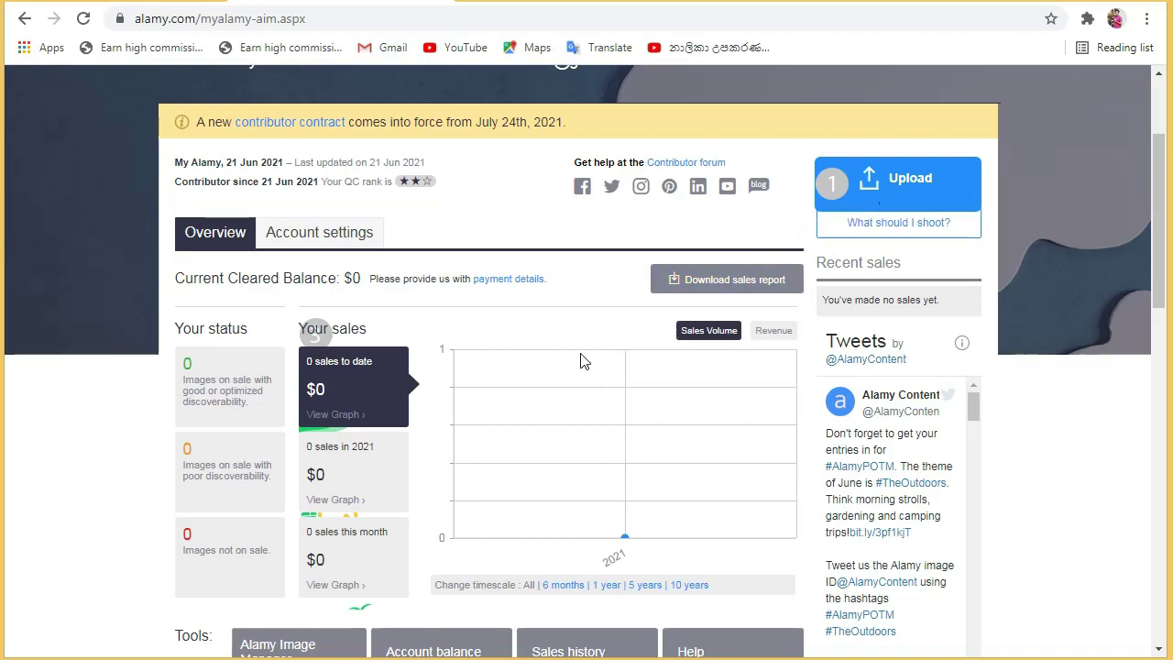
scroll(568, 367, "down", 5)
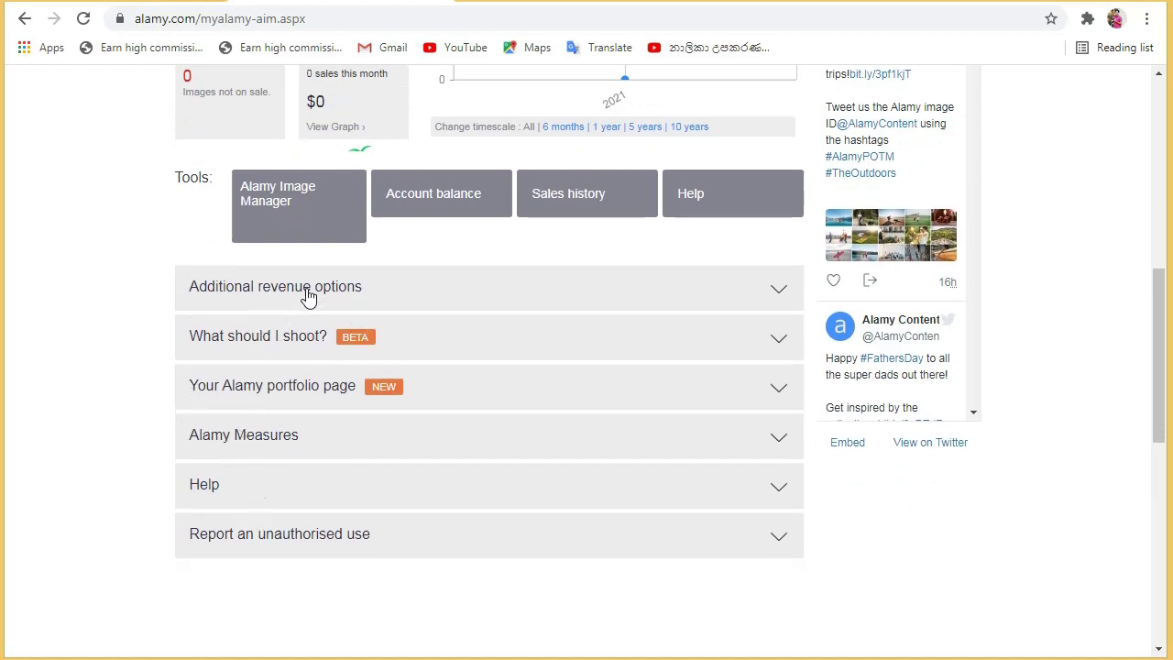
left_click(453, 298)
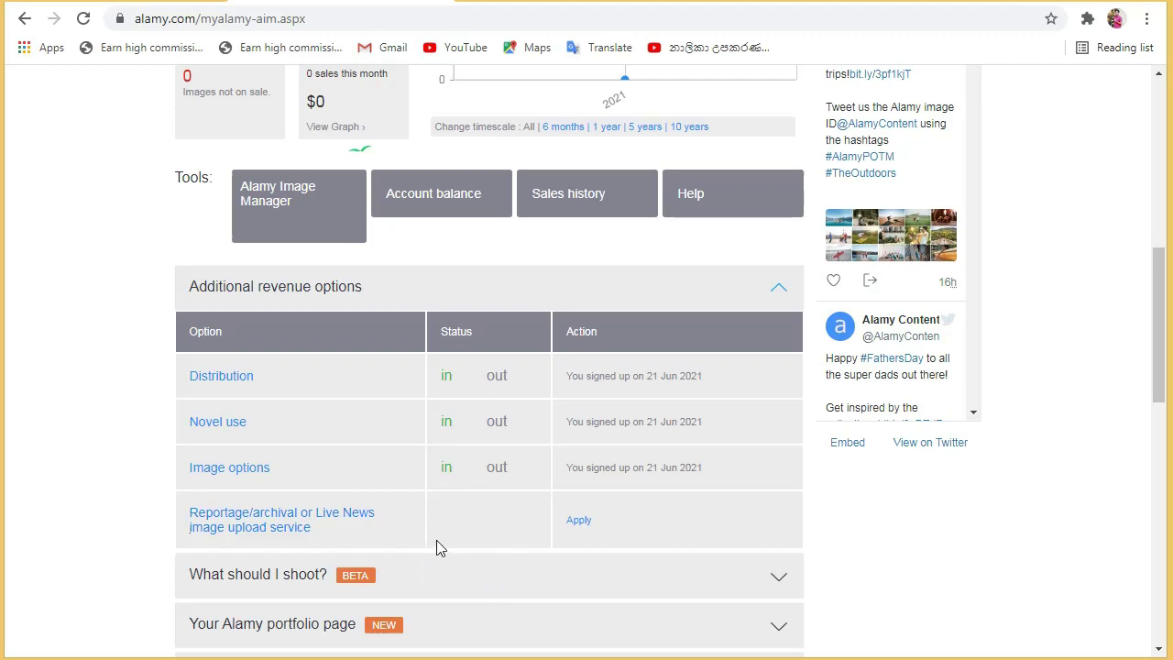
Collapse the Additional revenue options section and open the account settings of the dashboard
scroll(436, 548, "up", 1)
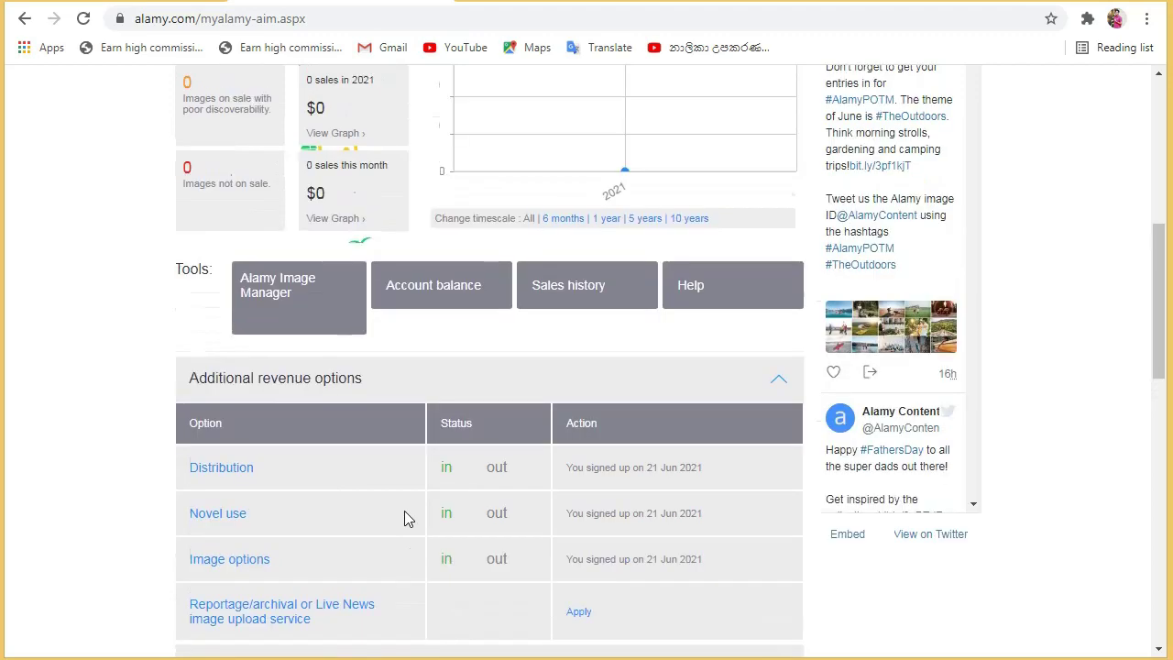
left_click(504, 389)
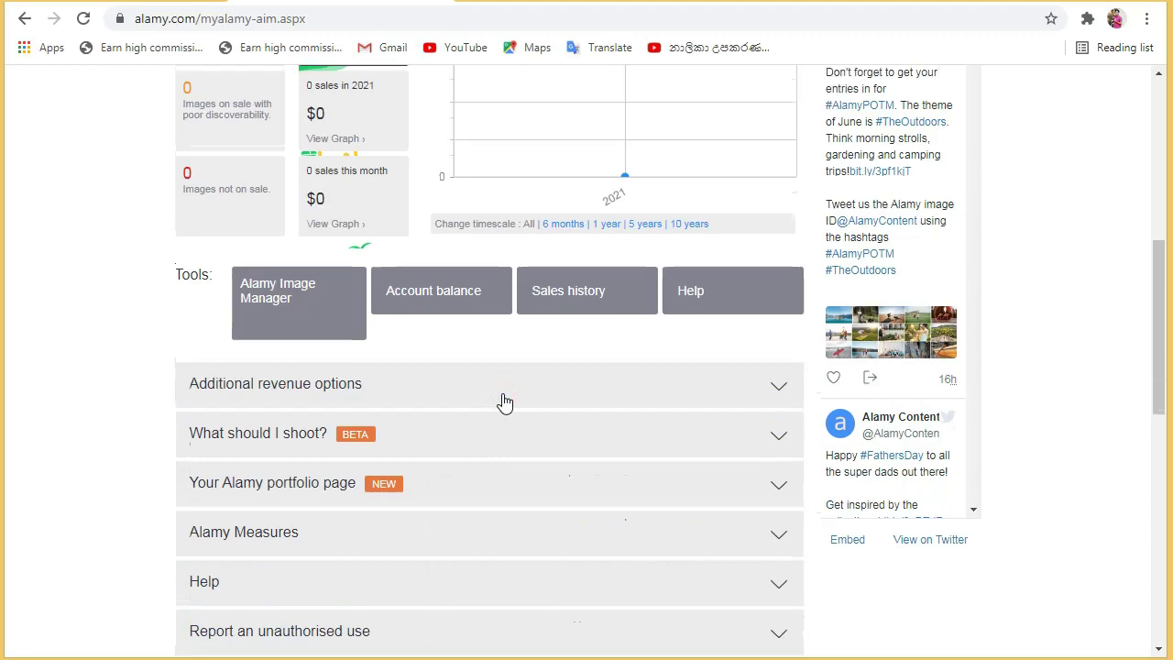
scroll(504, 401, "up", 4)
scroll(504, 401, "up", 1)
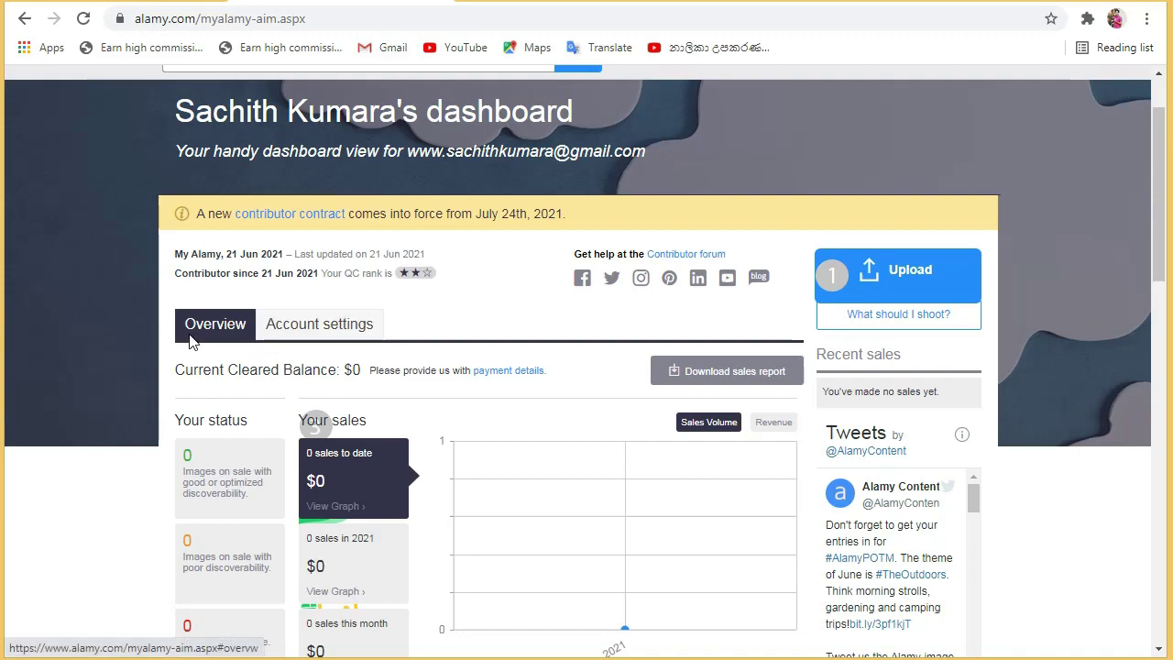
left_click(318, 328)
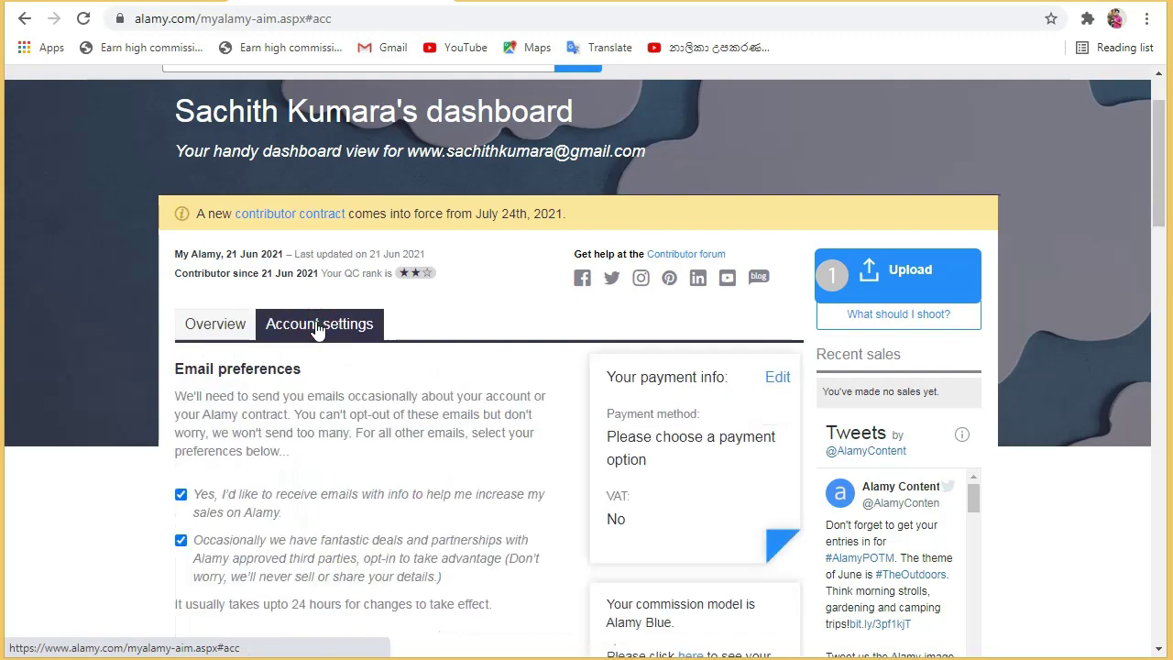
scroll(689, 385, "down", 1)
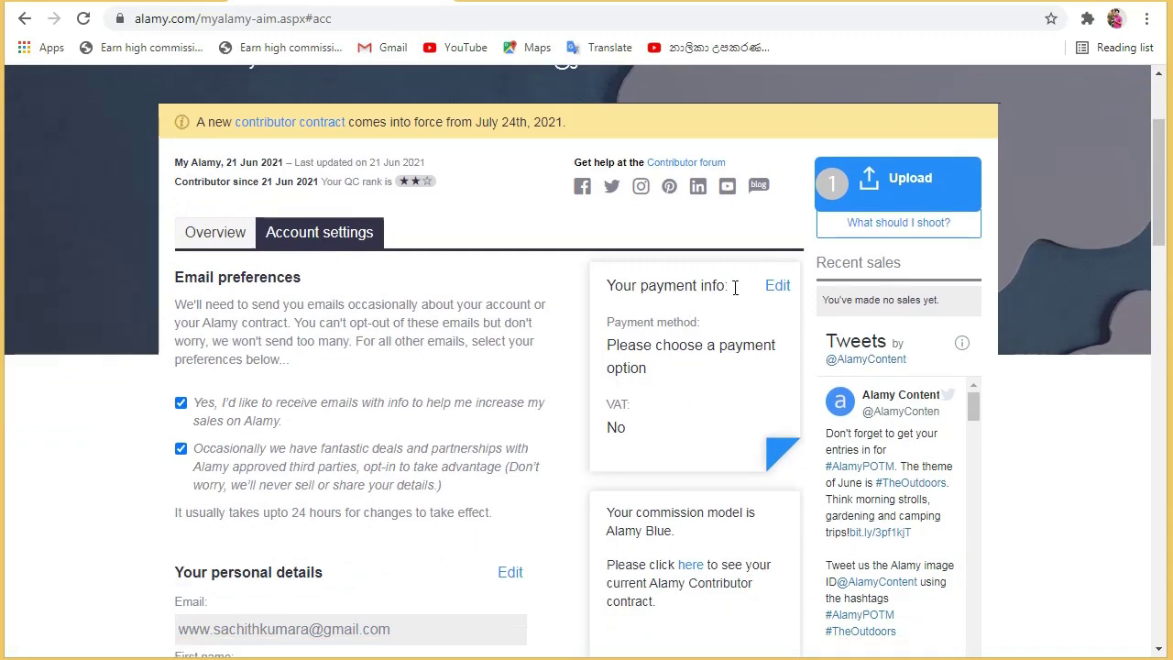
Open the payment info for editing and enter the account password to pass the verification
left_click(785, 287)
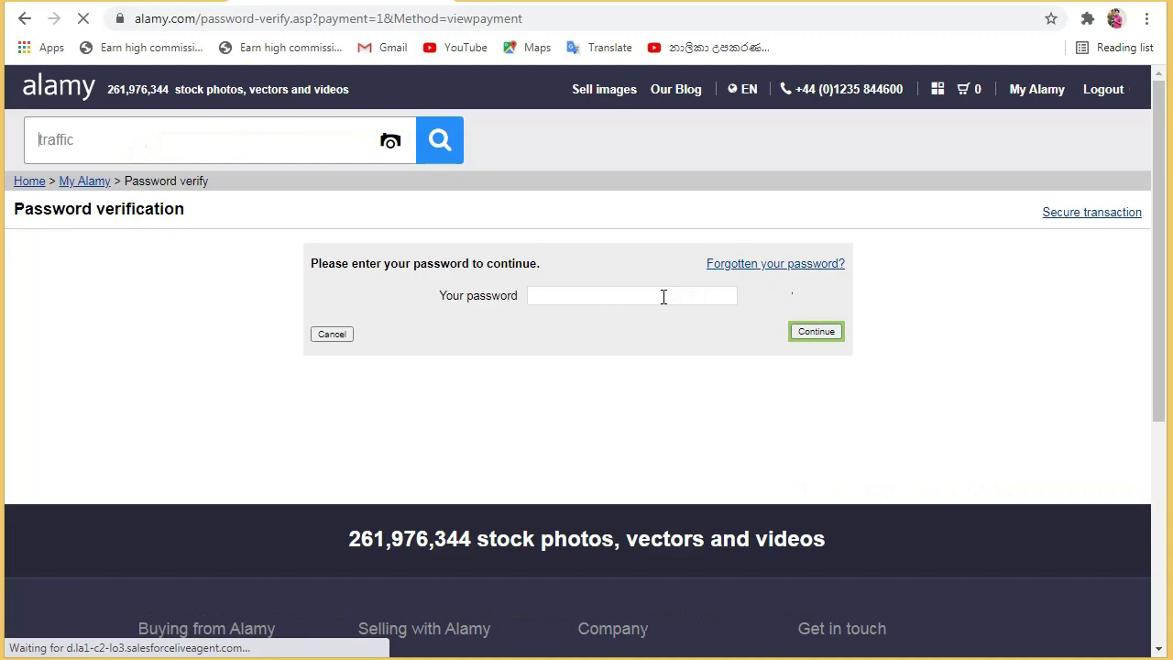
left_click(576, 297)
key("ctrl+v")
left_click(816, 333)
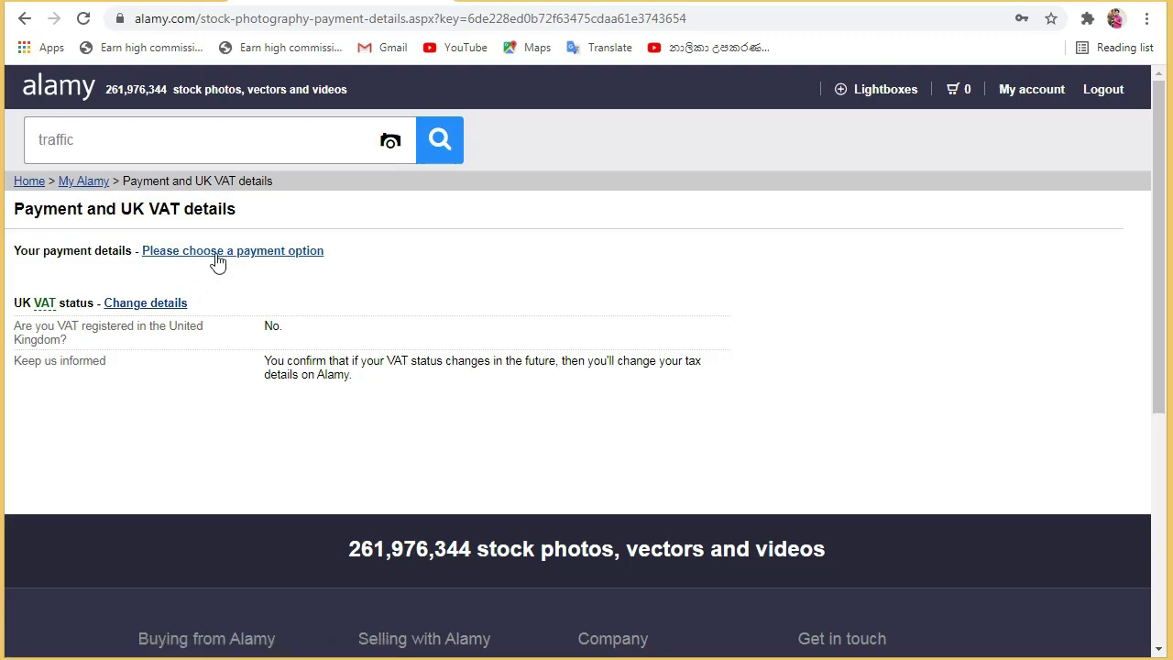
Open the payment option form and select payment by Paypal in US Dollars (USD)
left_click(284, 253)
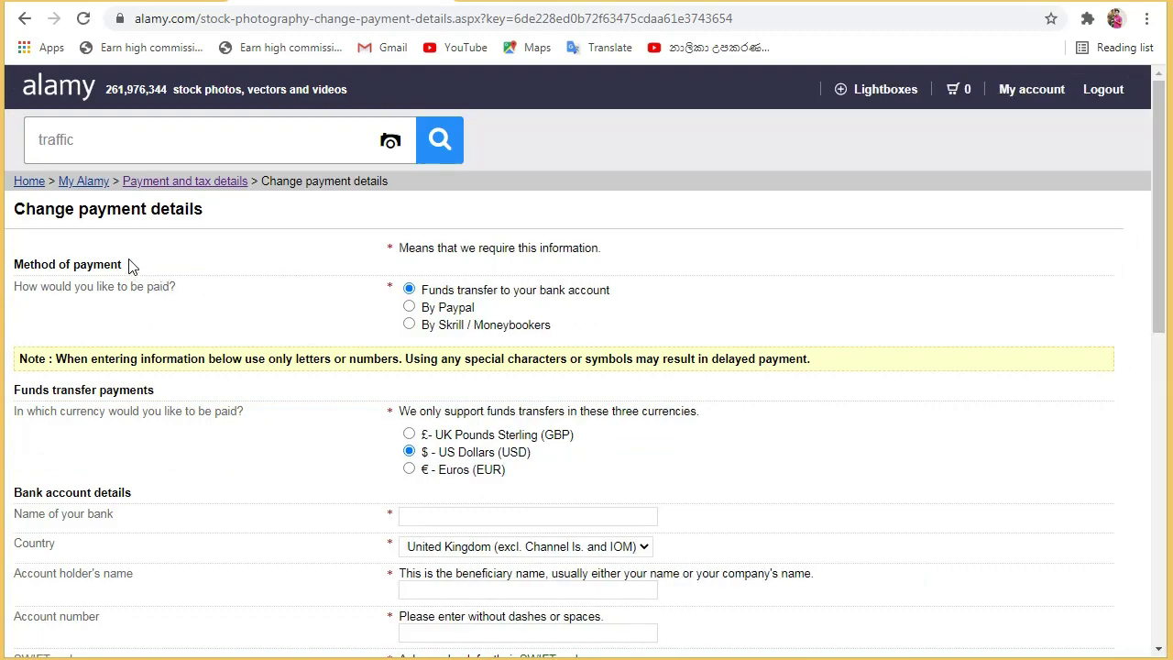
left_click(411, 309)
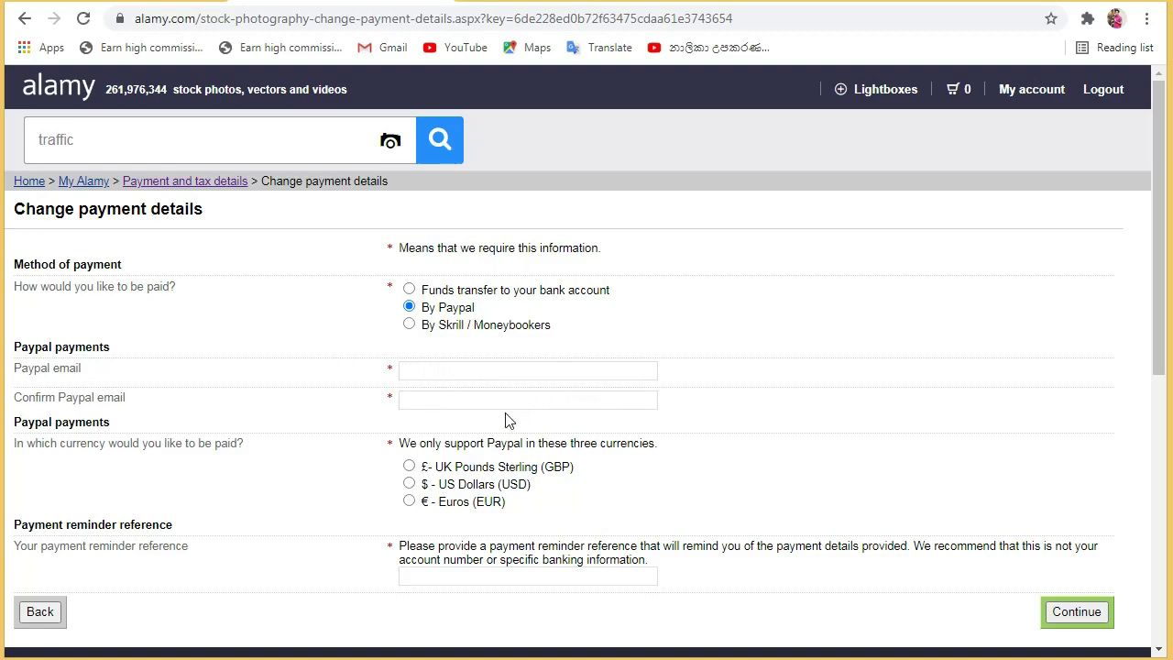
left_click(410, 486)
scroll(418, 495, "down", 1)
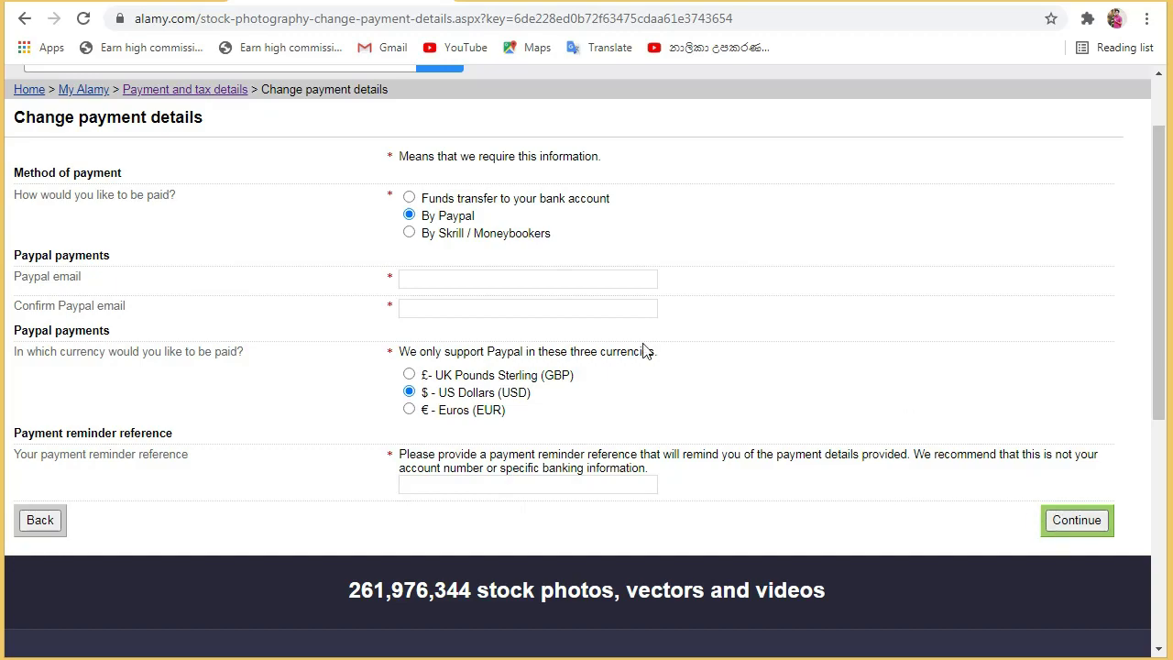
scroll(635, 353, "up", 1)
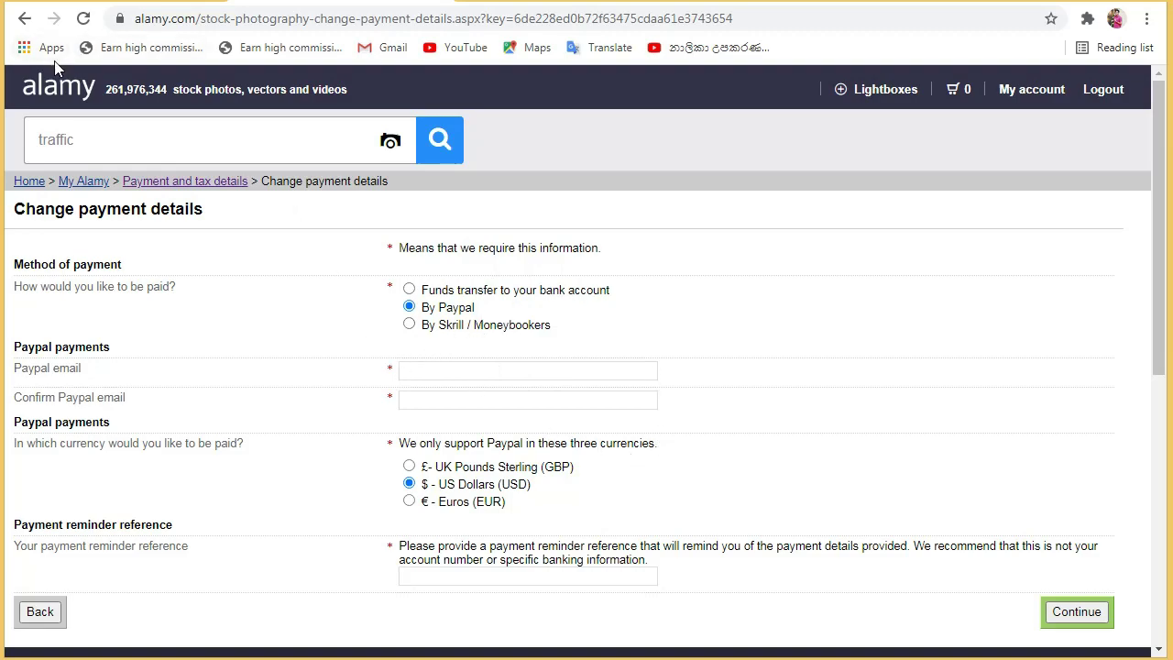
Go back to the account settings without saving the payment form and dismiss the dashboard tour
left_click(25, 19)
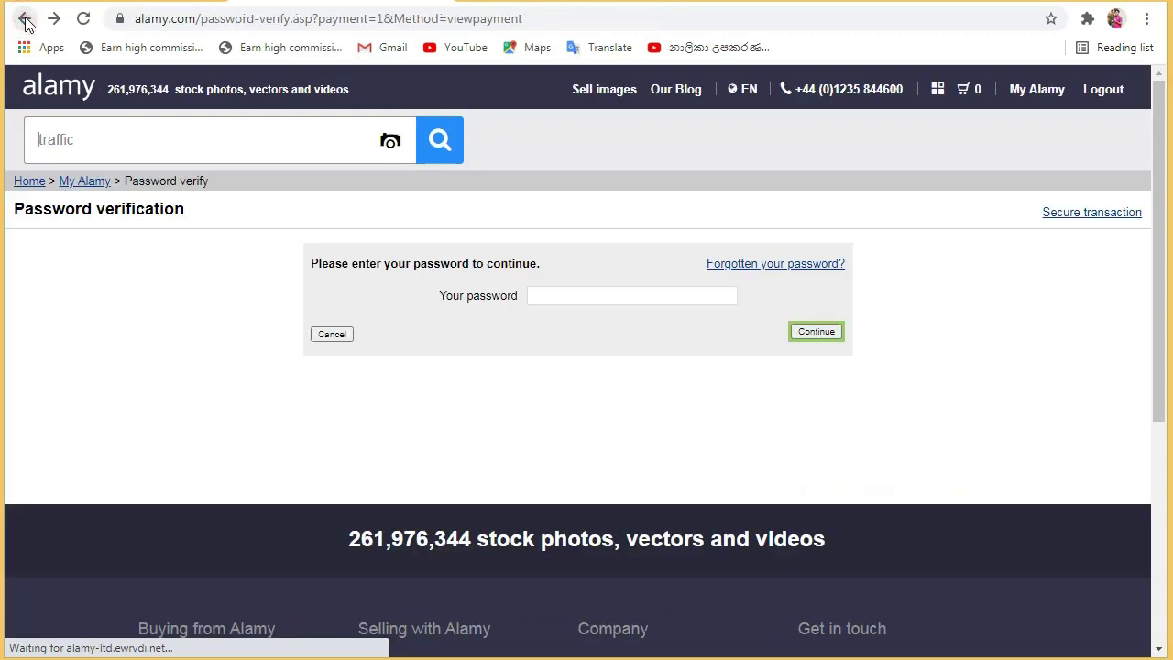
left_click(25, 20)
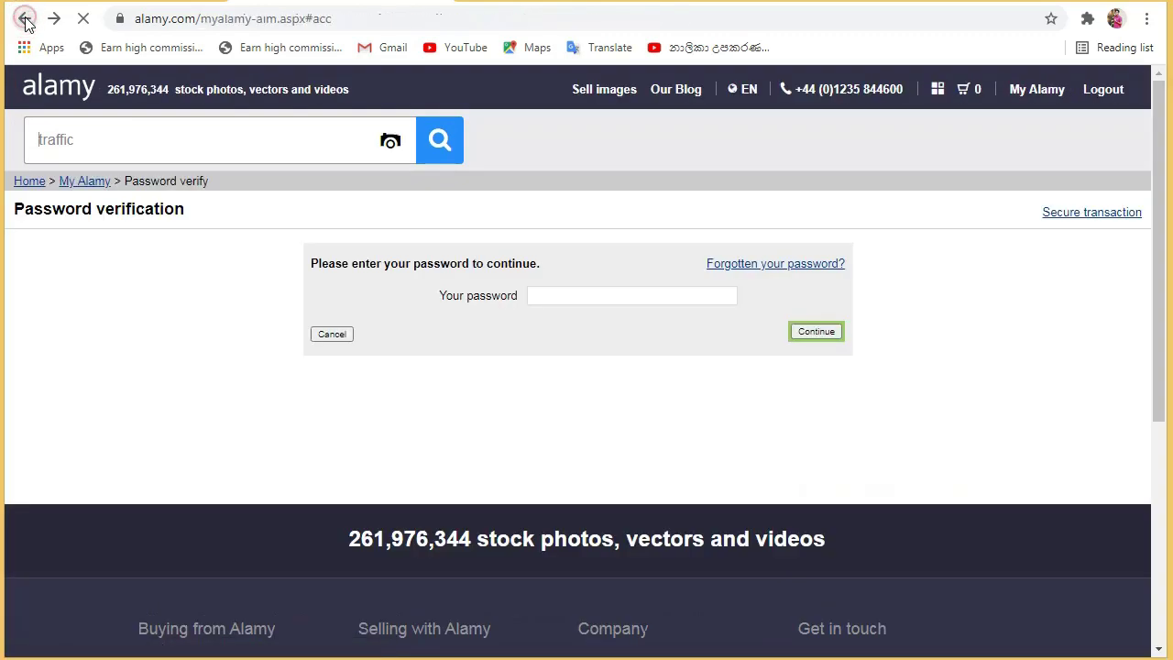
scroll(920, 86, "down", 1)
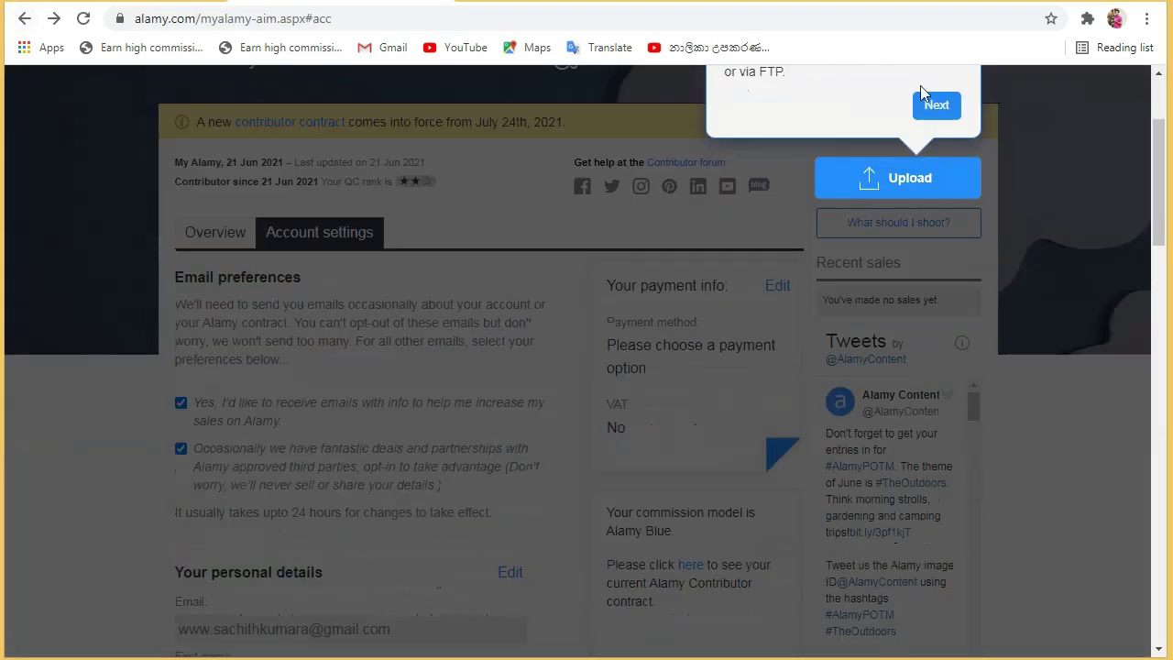
left_click(937, 105)
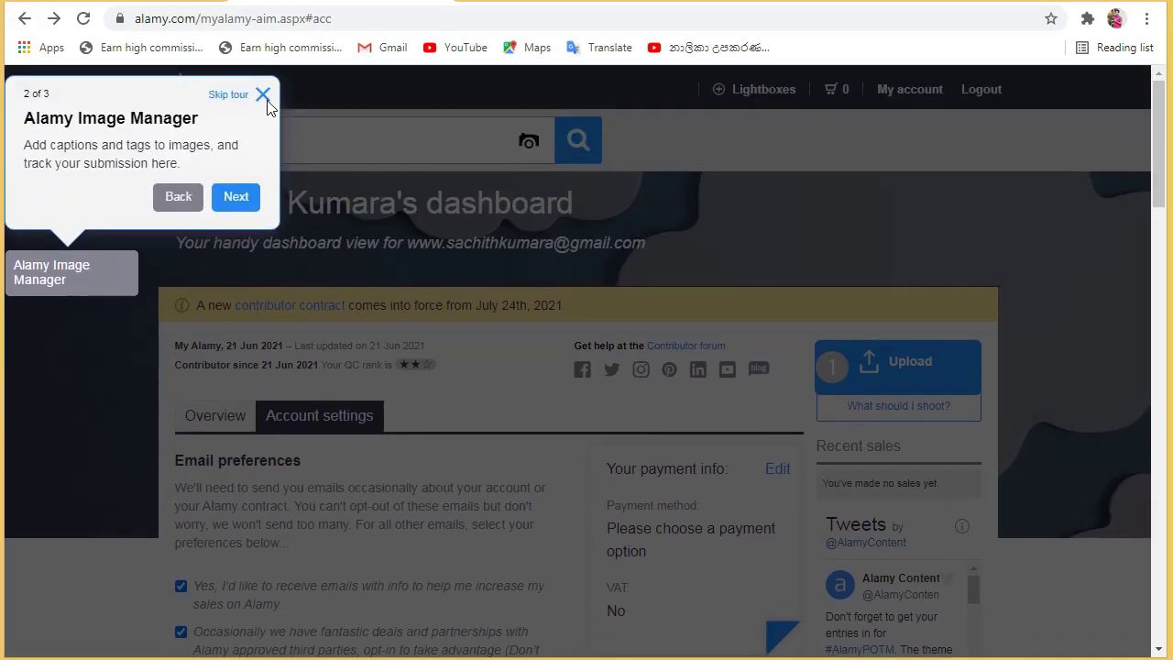
left_click(265, 101)
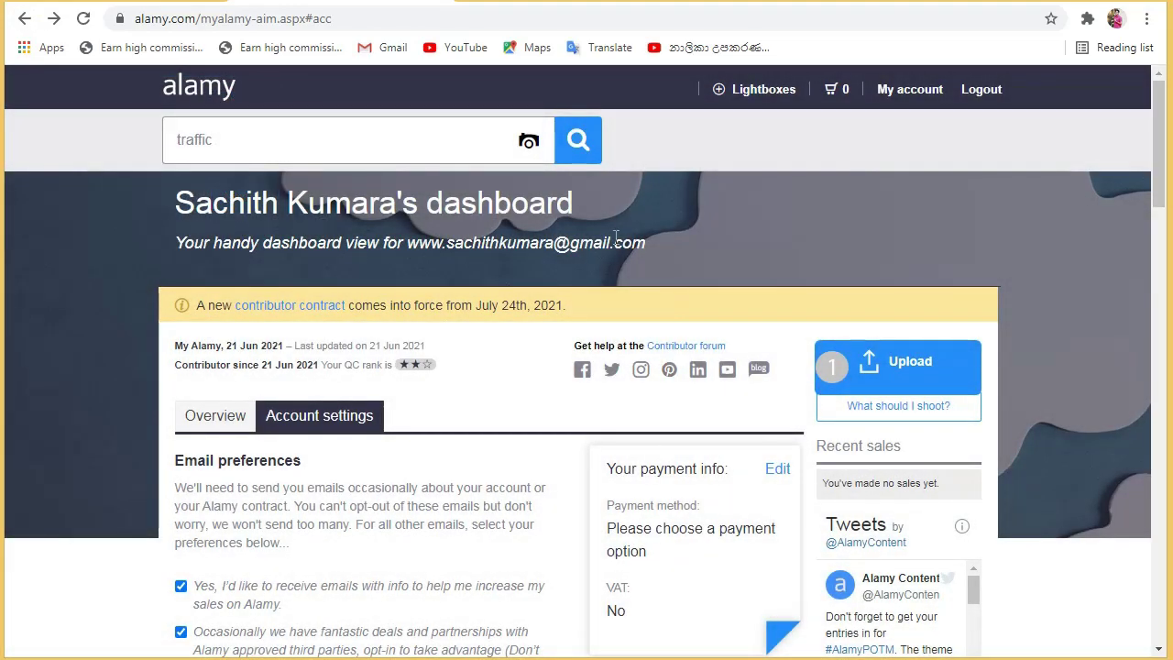
Look through the email preferences, personal details and commission model in the account settings, and return to the dashboard overview
scroll(704, 390, "down", 3)
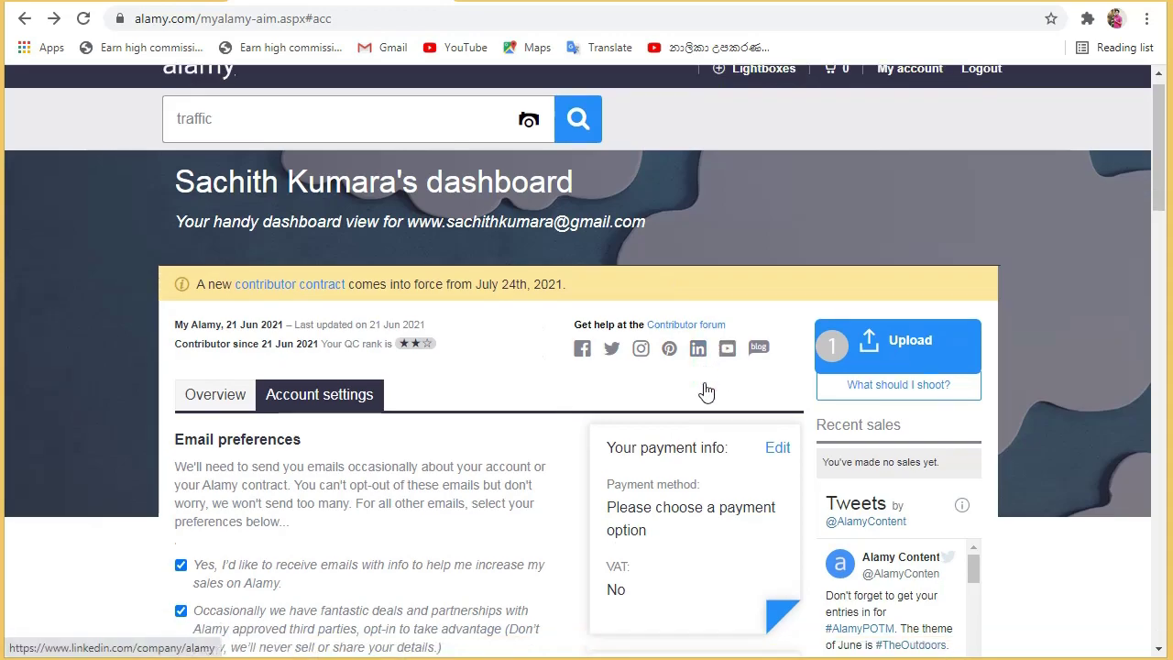
scroll(706, 383, "down", 2)
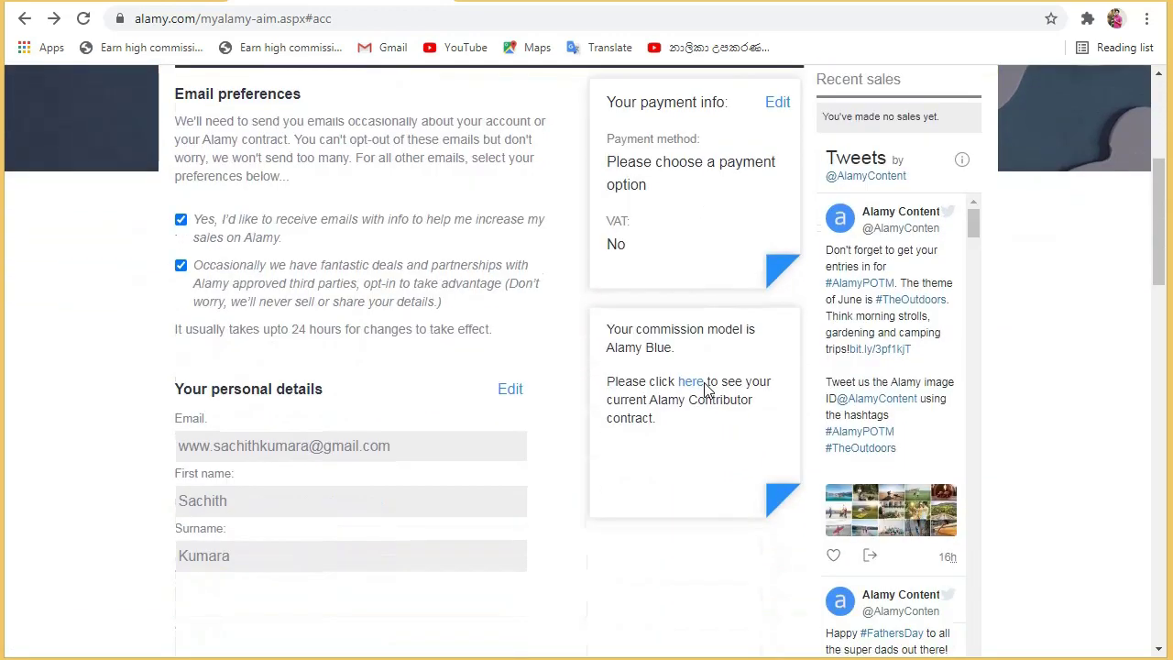
scroll(704, 390, "up", 3)
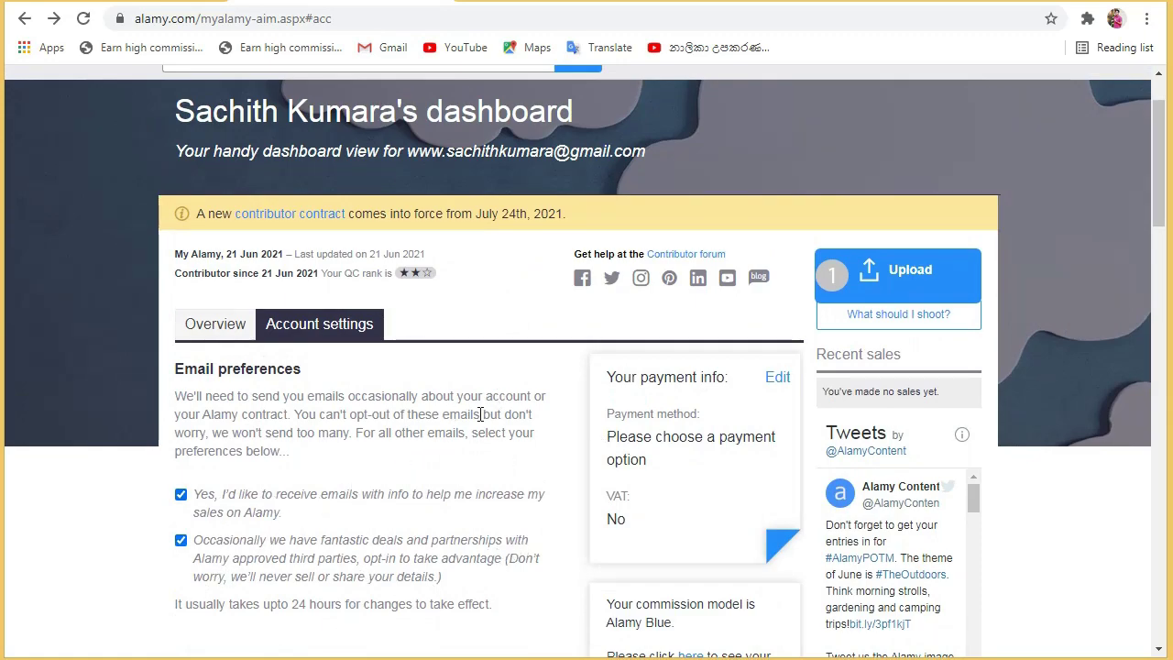
left_click(257, 326)
scroll(516, 393, "down", 1)
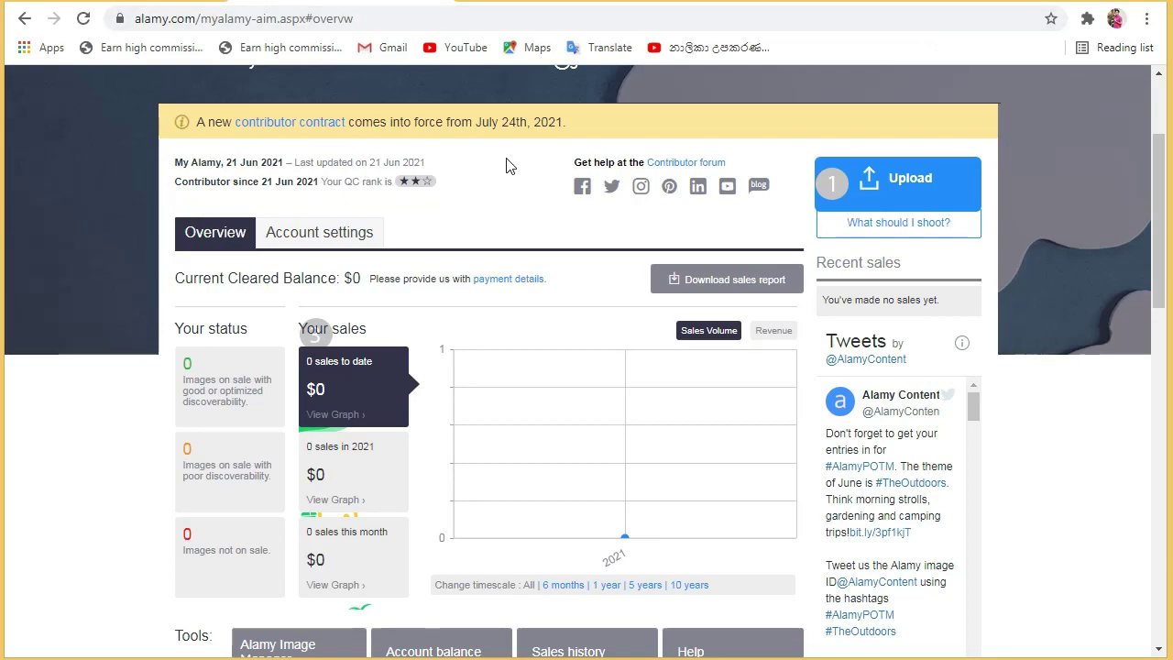
scroll(239, 229, "up", 3)
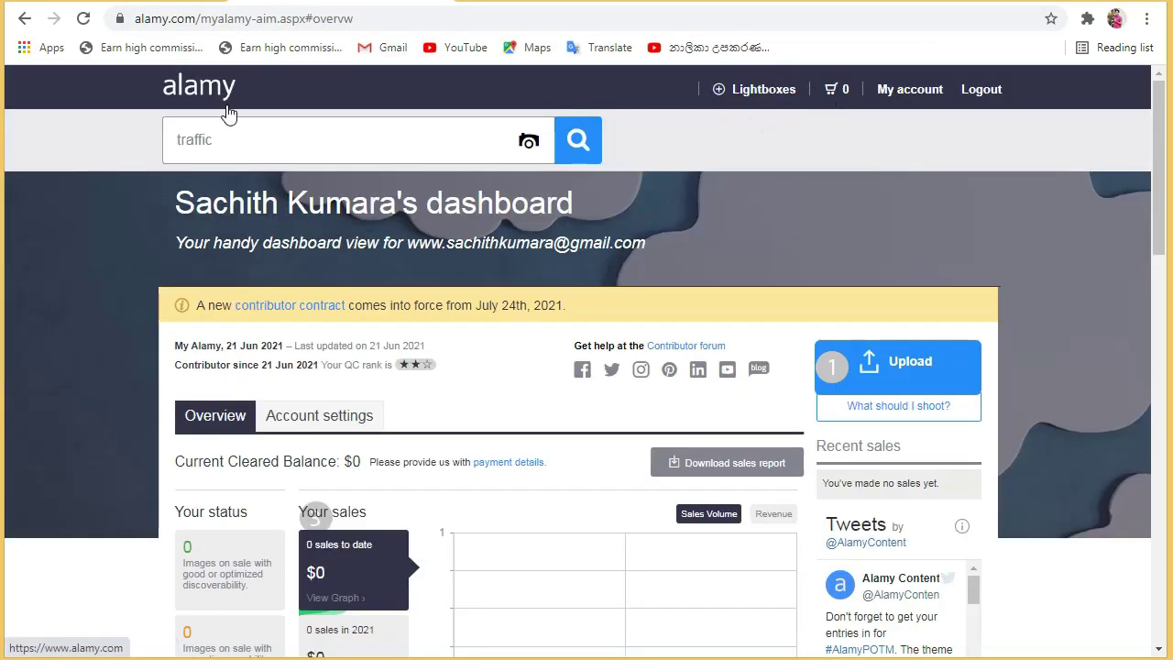
Go to the Alamy home page, restrict the search to photographs and search for "school"
left_click(227, 92)
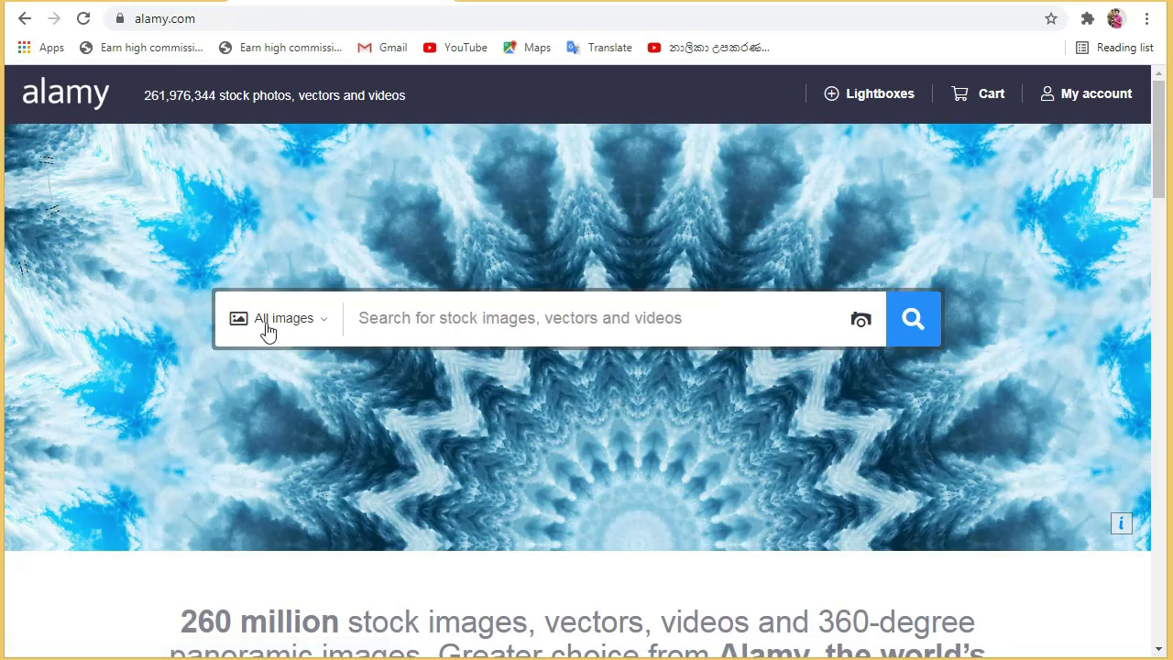
left_click(328, 317)
left_click(305, 422)
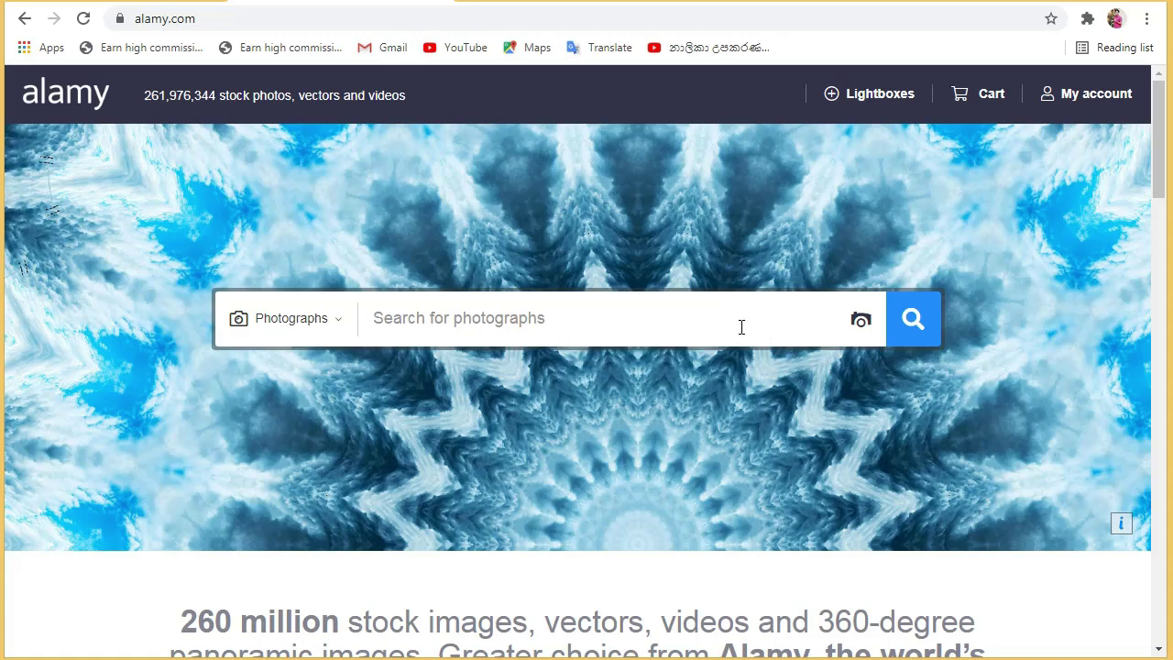
type("sch")
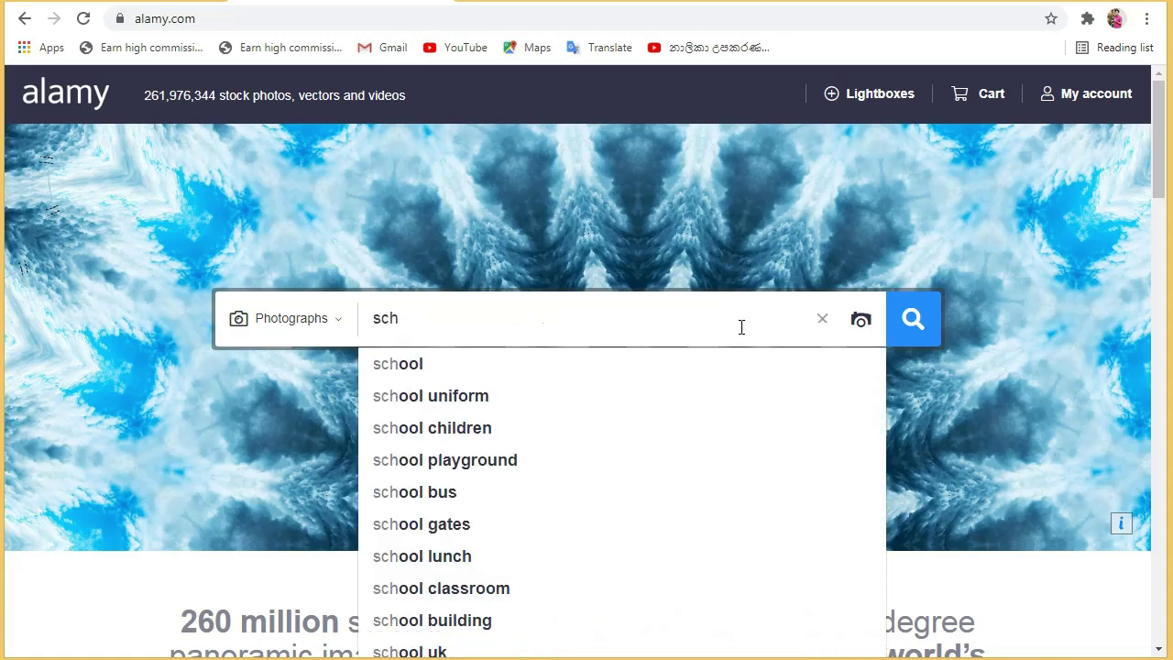
left_click(630, 376)
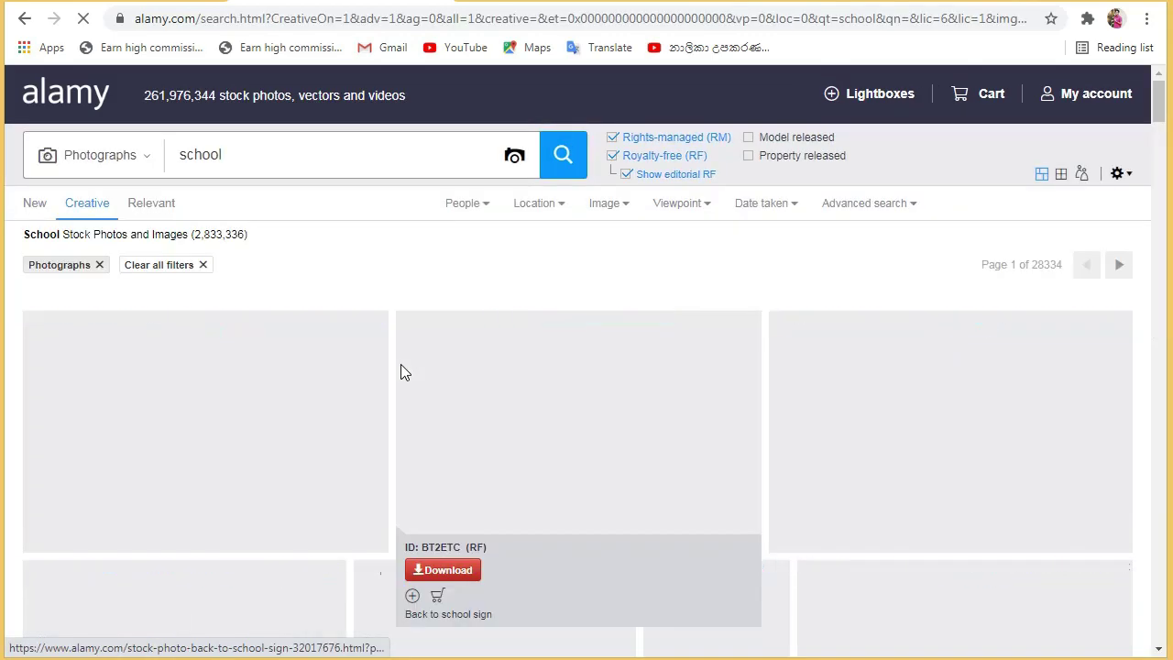
Open the photo "Art room of a middle school, Reith im Alpbachtal, Tyrol, Austria" and examine its licence options and prices
scroll(350, 450, "down", 1)
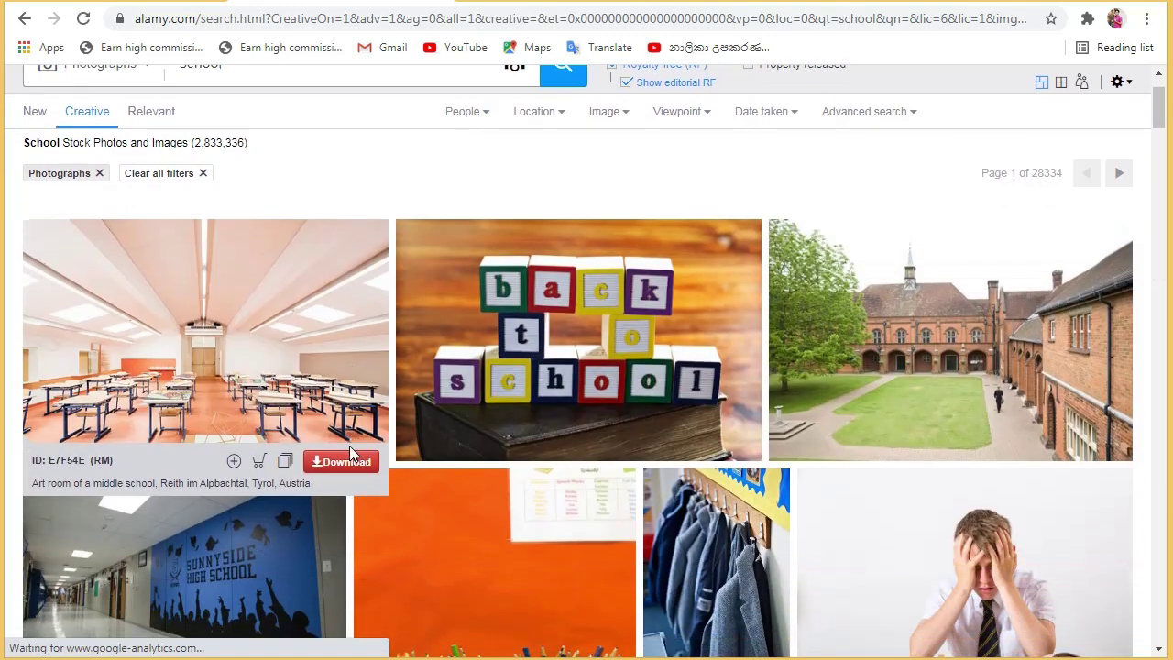
left_click(269, 332)
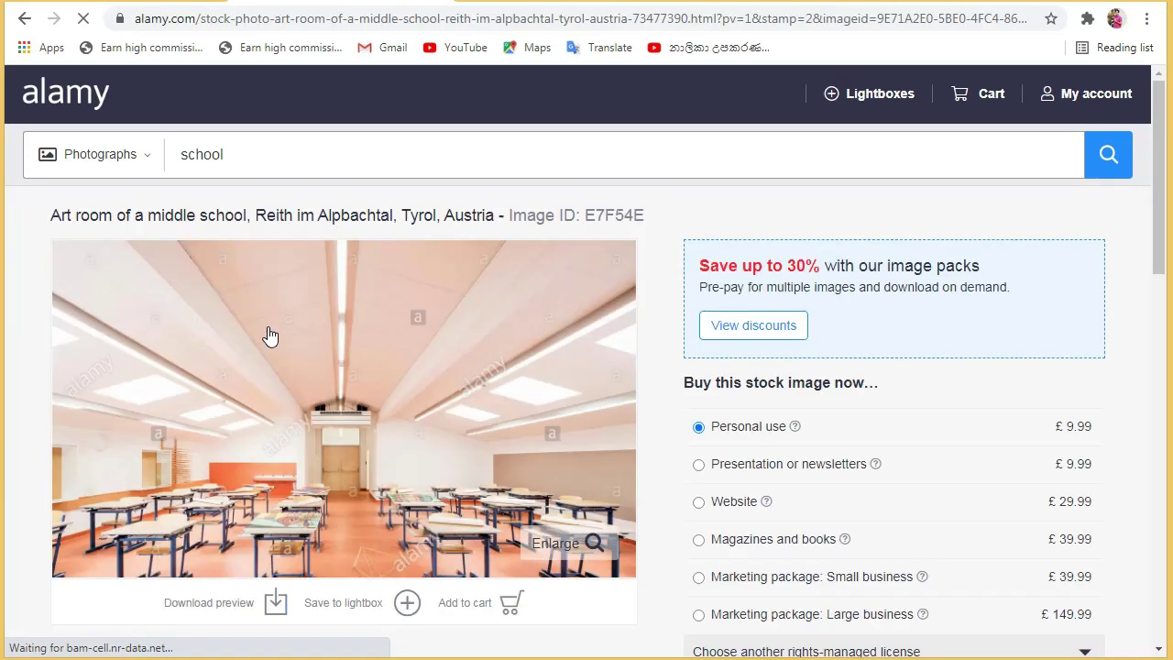
scroll(649, 209, "down", 1)
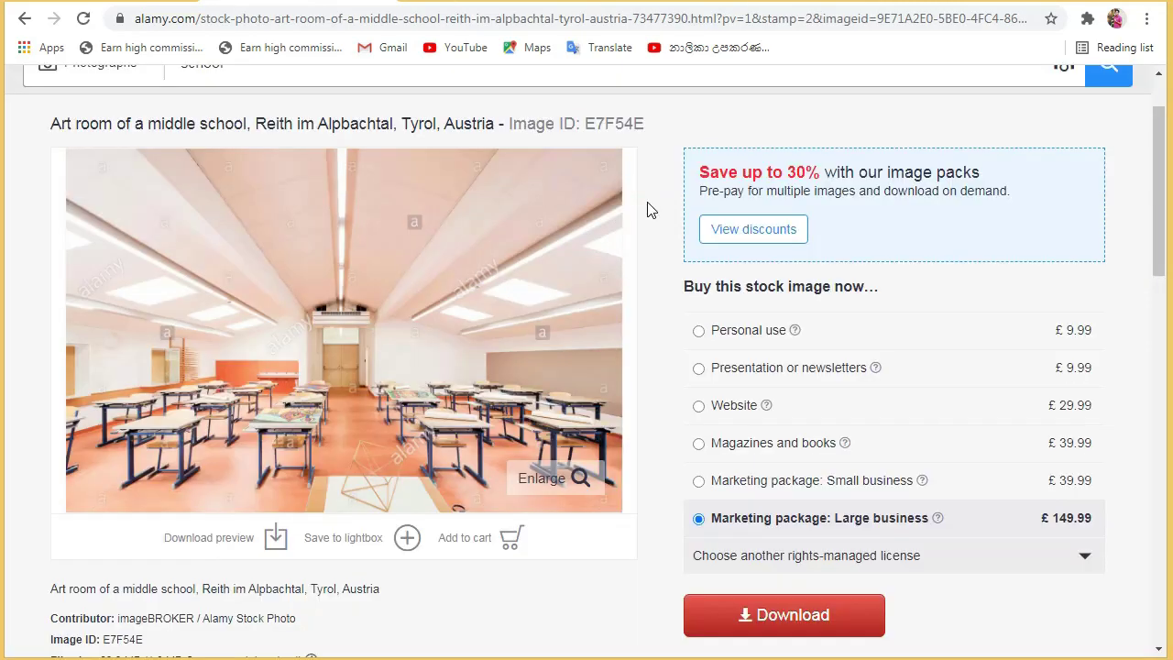
scroll(647, 210, "up", 1)
scroll(647, 210, "down", 1)
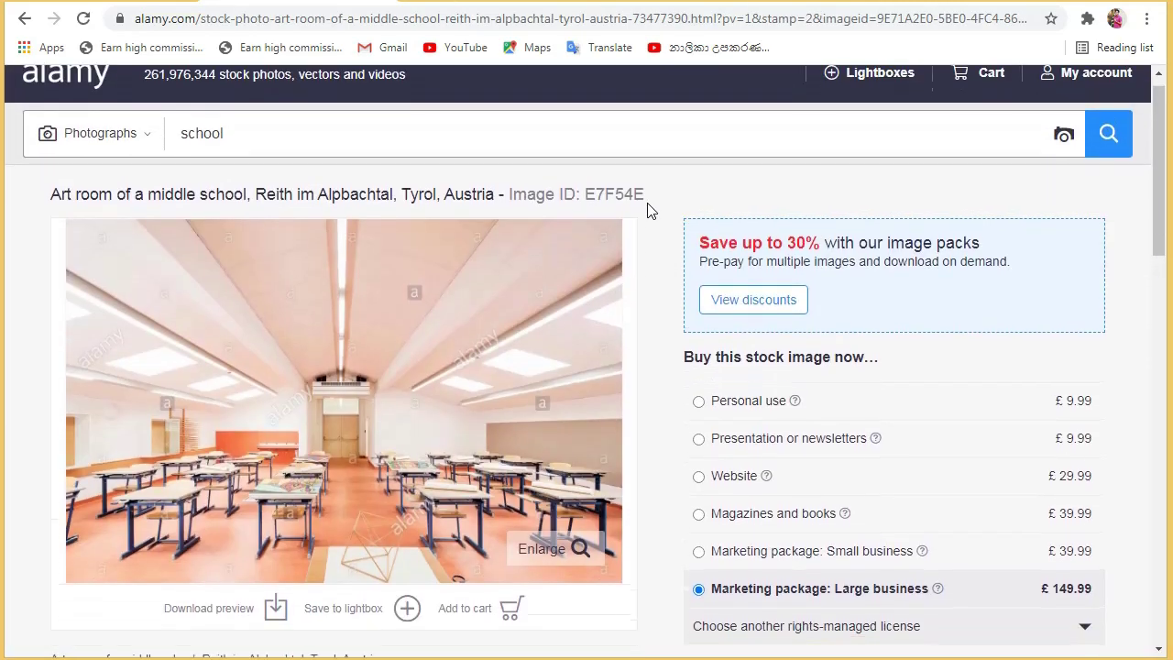